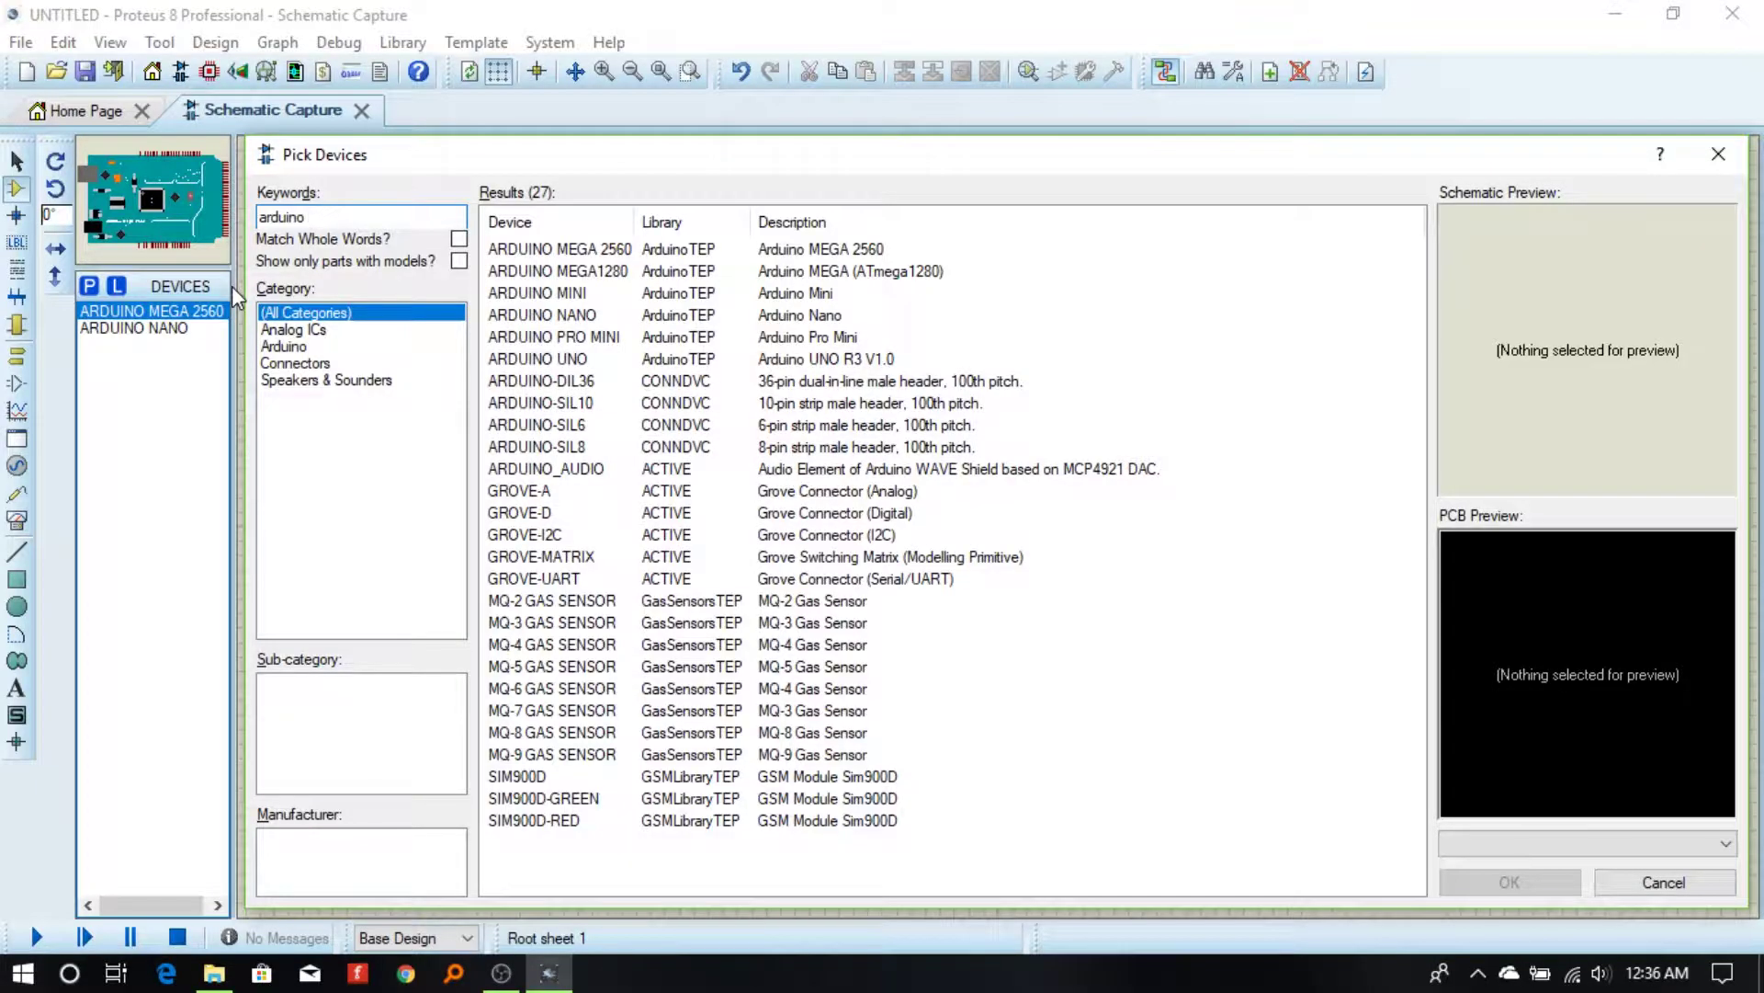
{"action": "type", "text": " uno"}
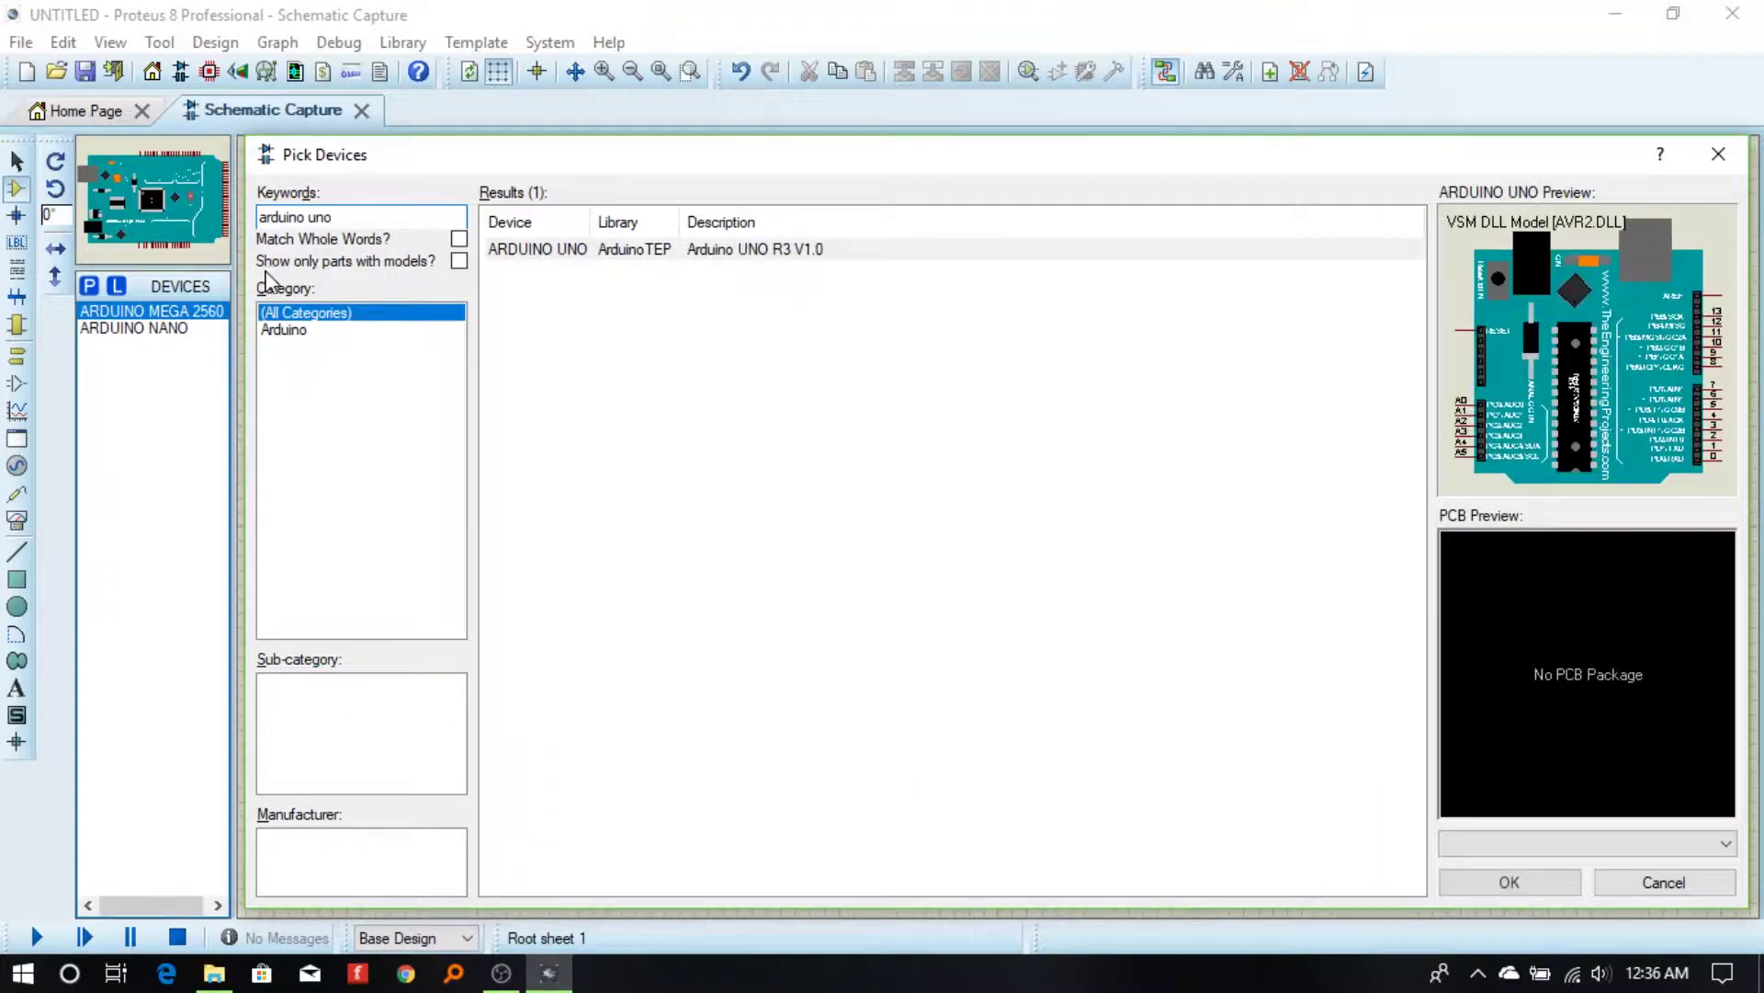
- Pick ARDUINO UNO from the search results and add it to the devices list
{"action": "left_click", "coordinate": [759, 252]}
{"action": "left_click", "coordinate": [1510, 883]}
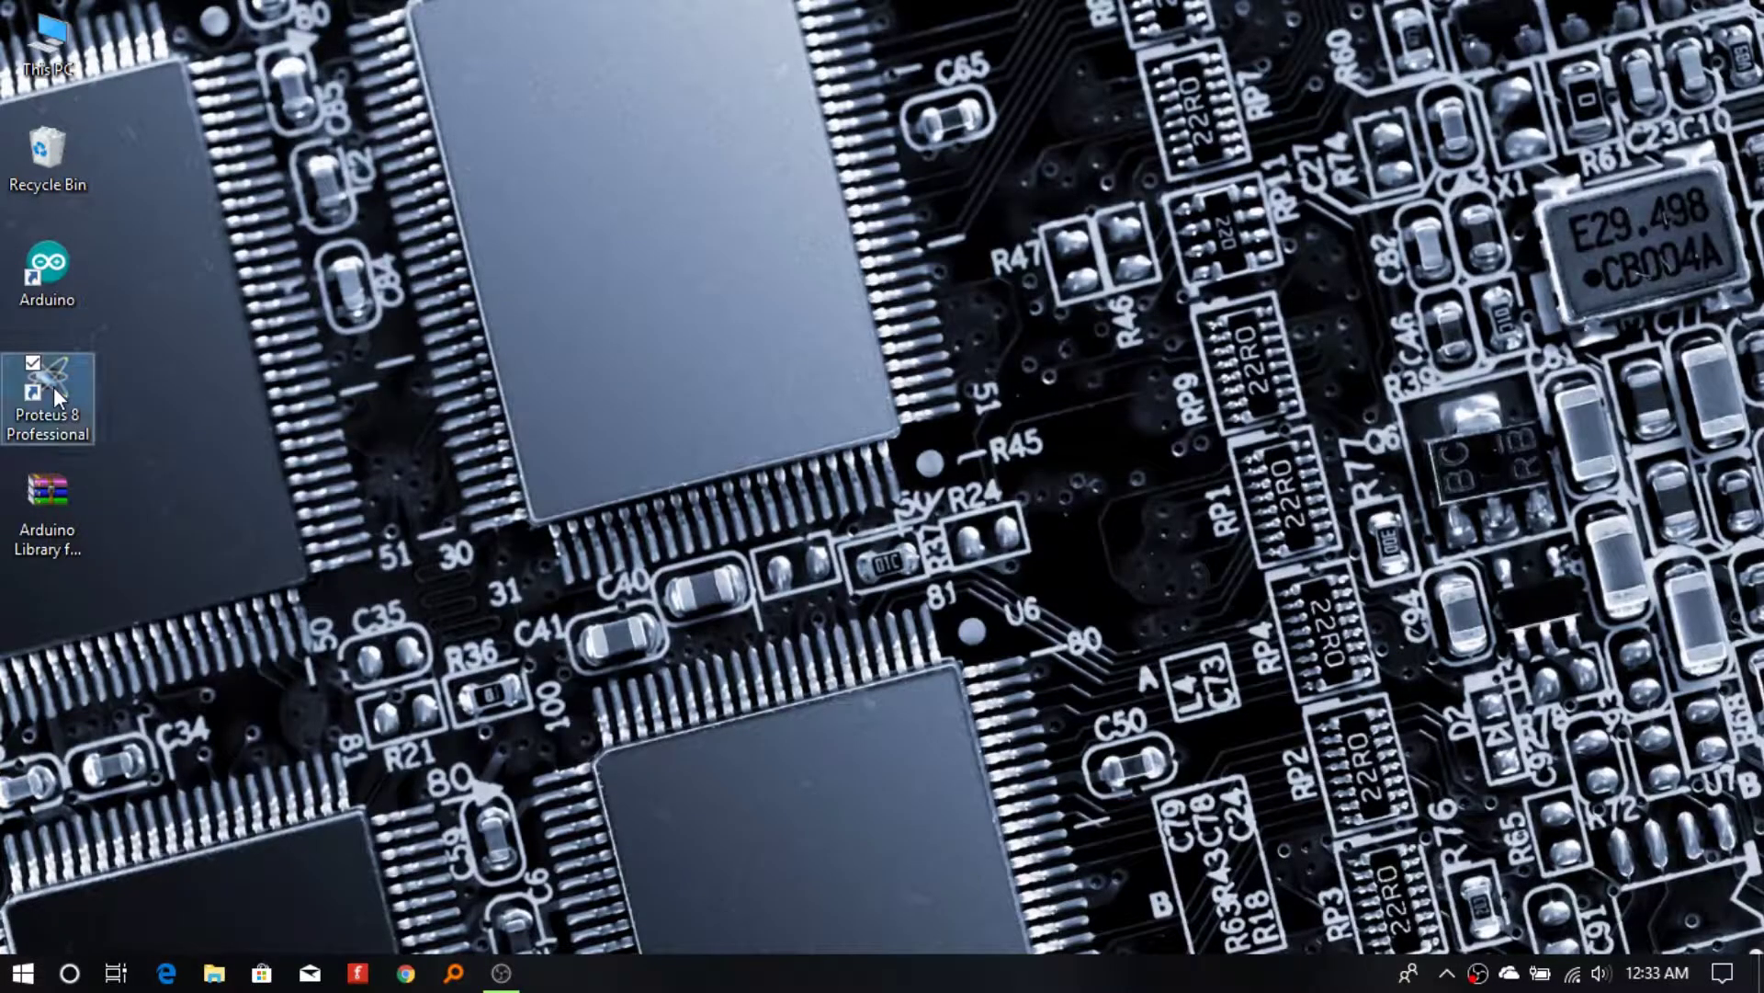
- Launch Proteus 8 Professional from its desktop shortcut and open a blank Schematic Capture sheet
{"action": "right_click", "coordinate": [53, 386]}
{"action": "left_click", "coordinate": [110, 325]}
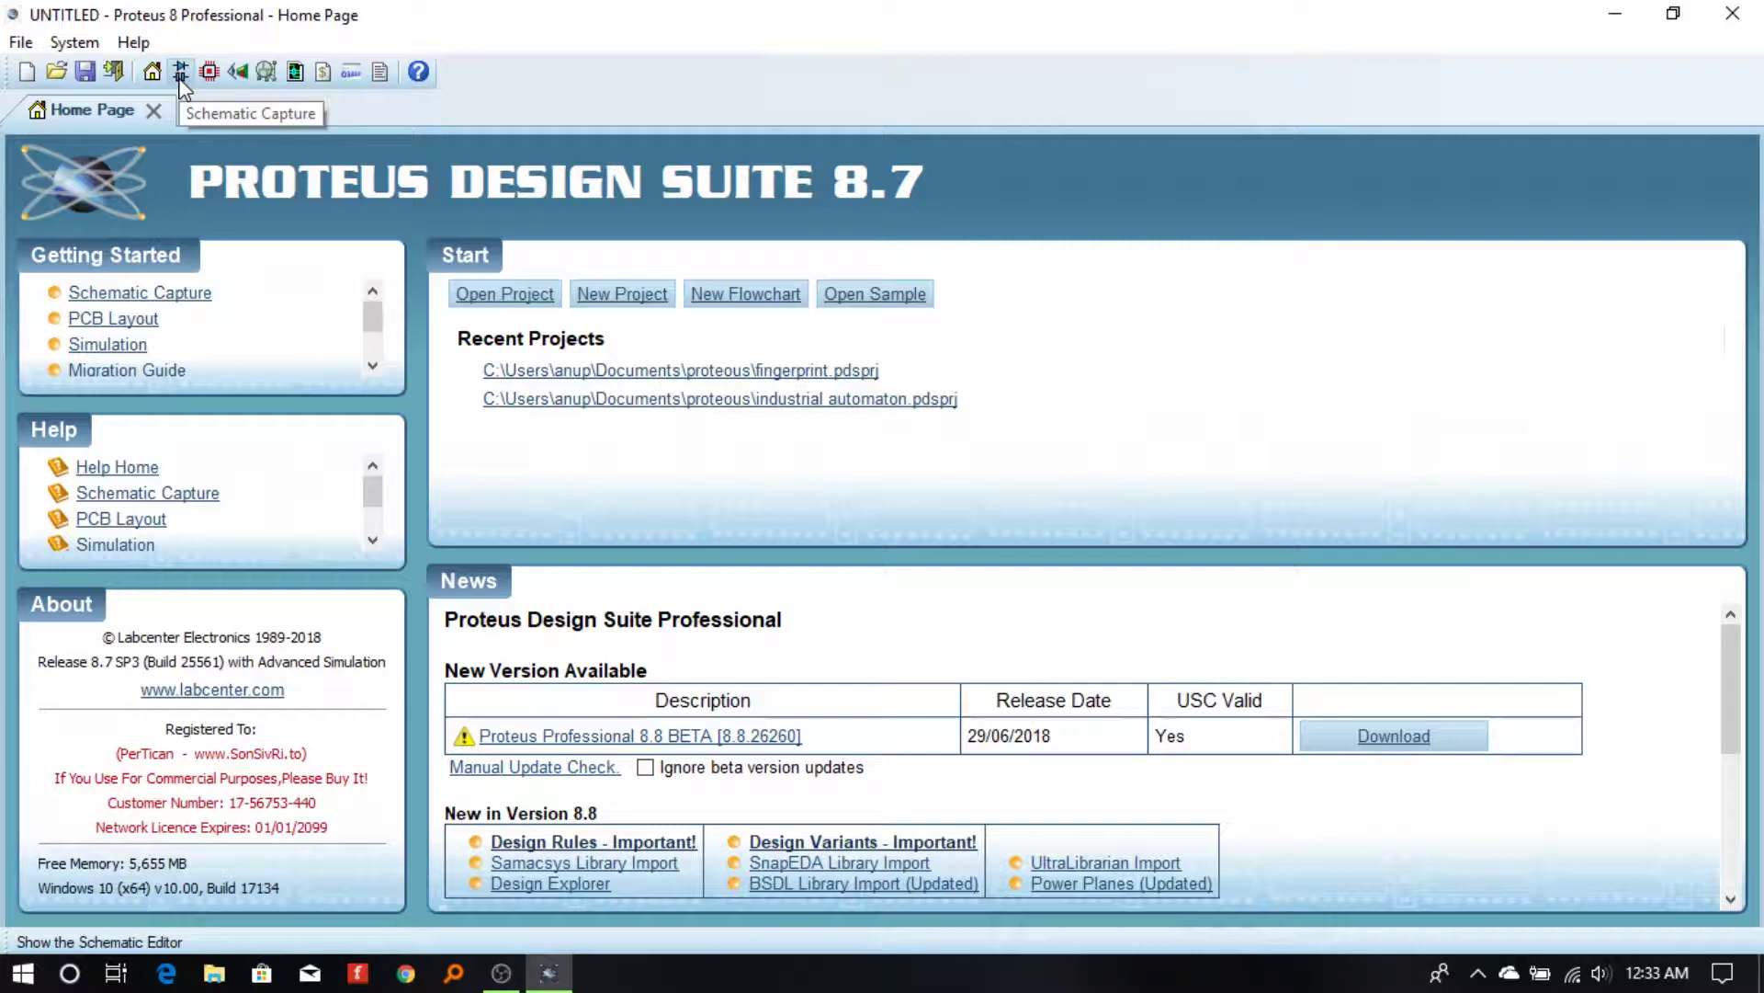
{"action": "left_click", "coordinate": [181, 73]}
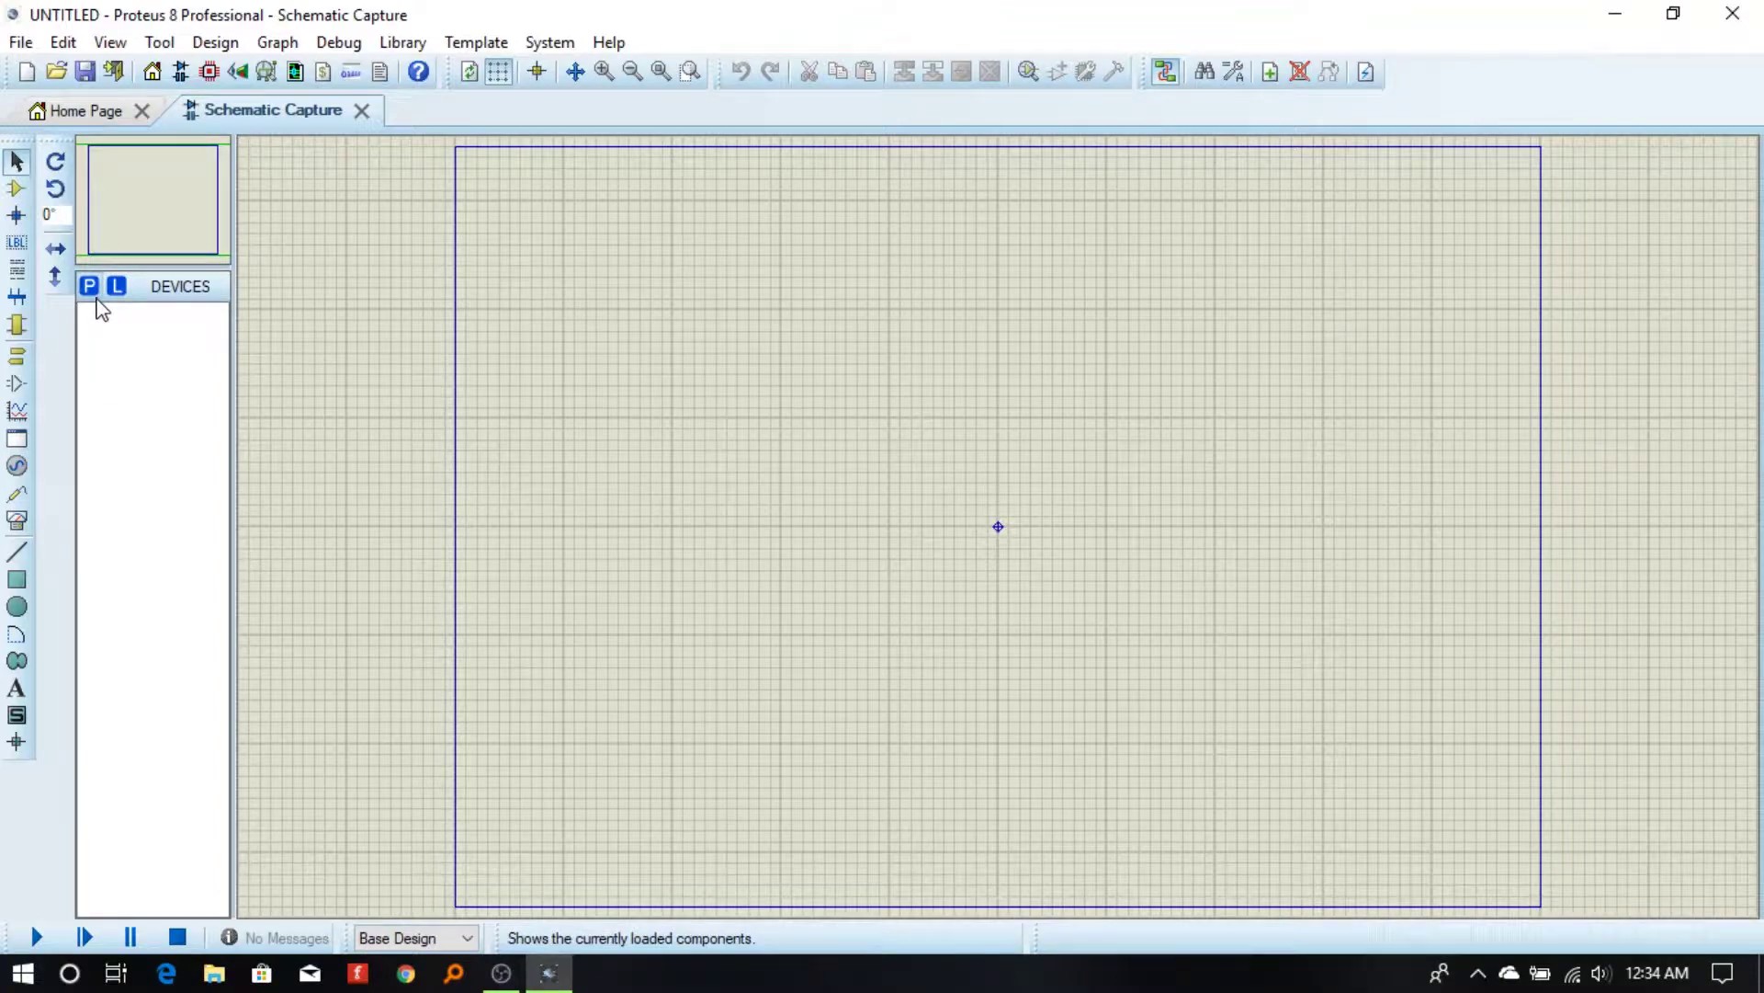
- Search the device library for 'arduino uno', find no matches, and cancel the search
{"action": "left_click", "coordinate": [90, 287]}
{"action": "type", "text": "arduino uno"}
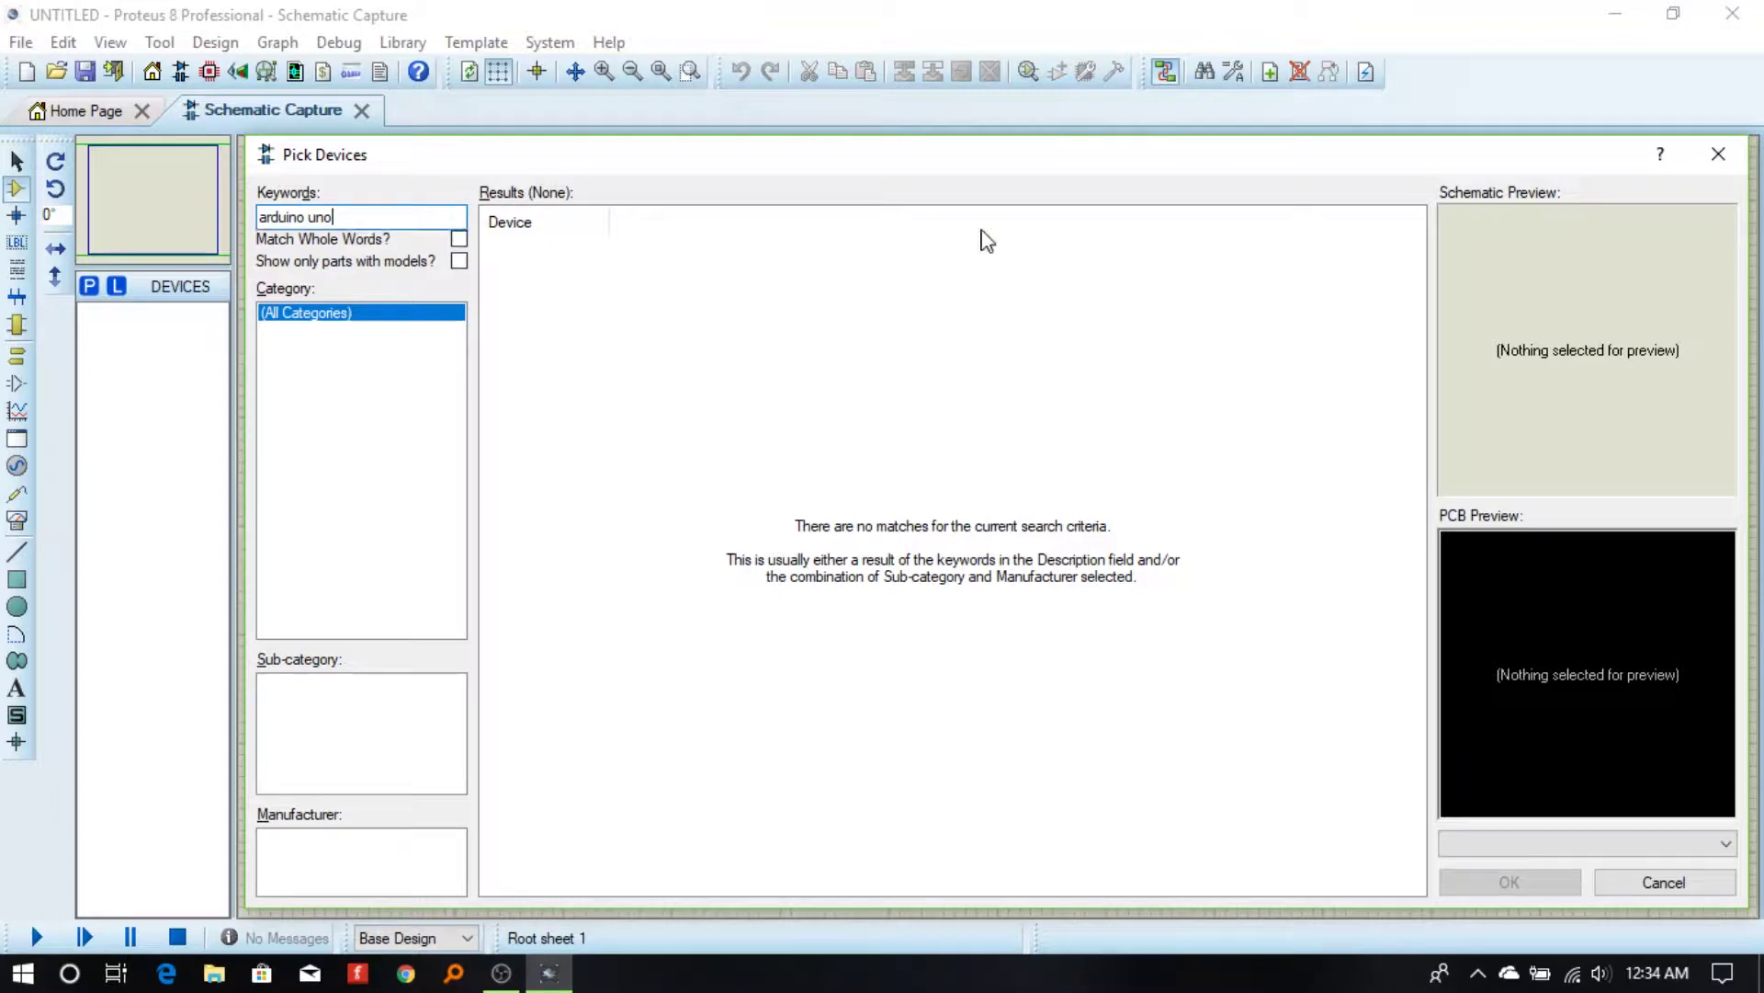
{"action": "left_click", "coordinate": [1719, 152]}
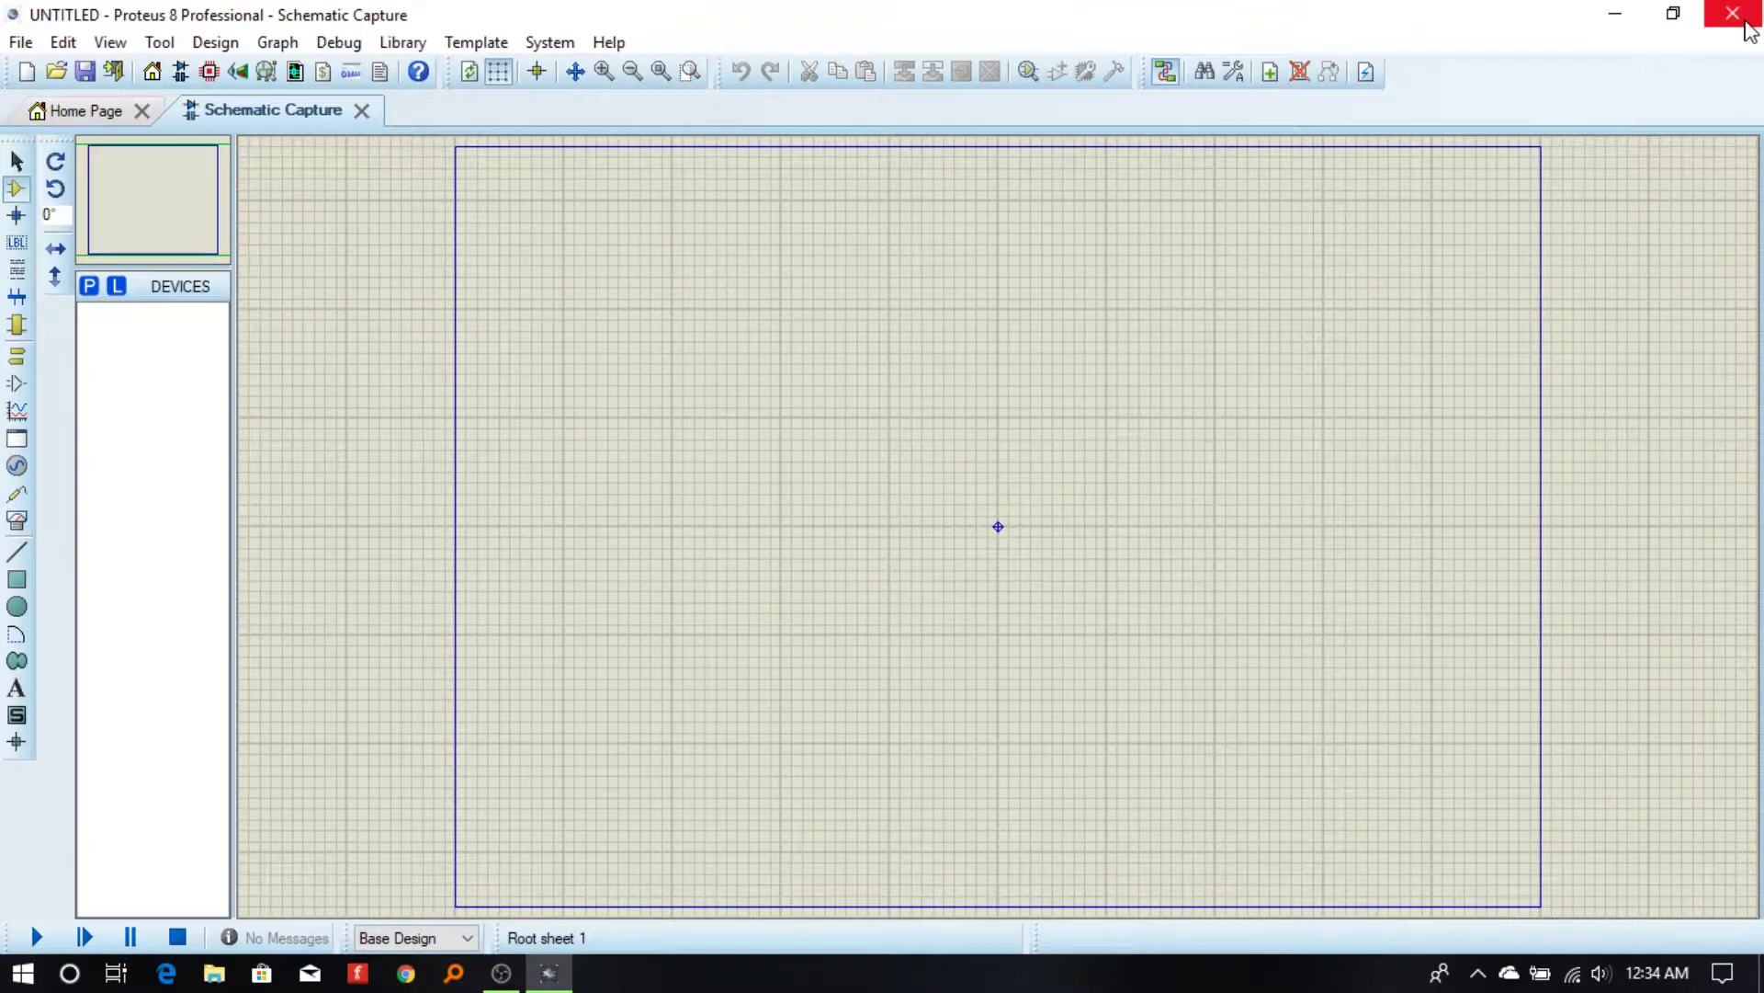
- Close Proteus and extract the Arduino Library archive to the desktop with WinRAR
{"action": "left_click", "coordinate": [1736, 15]}
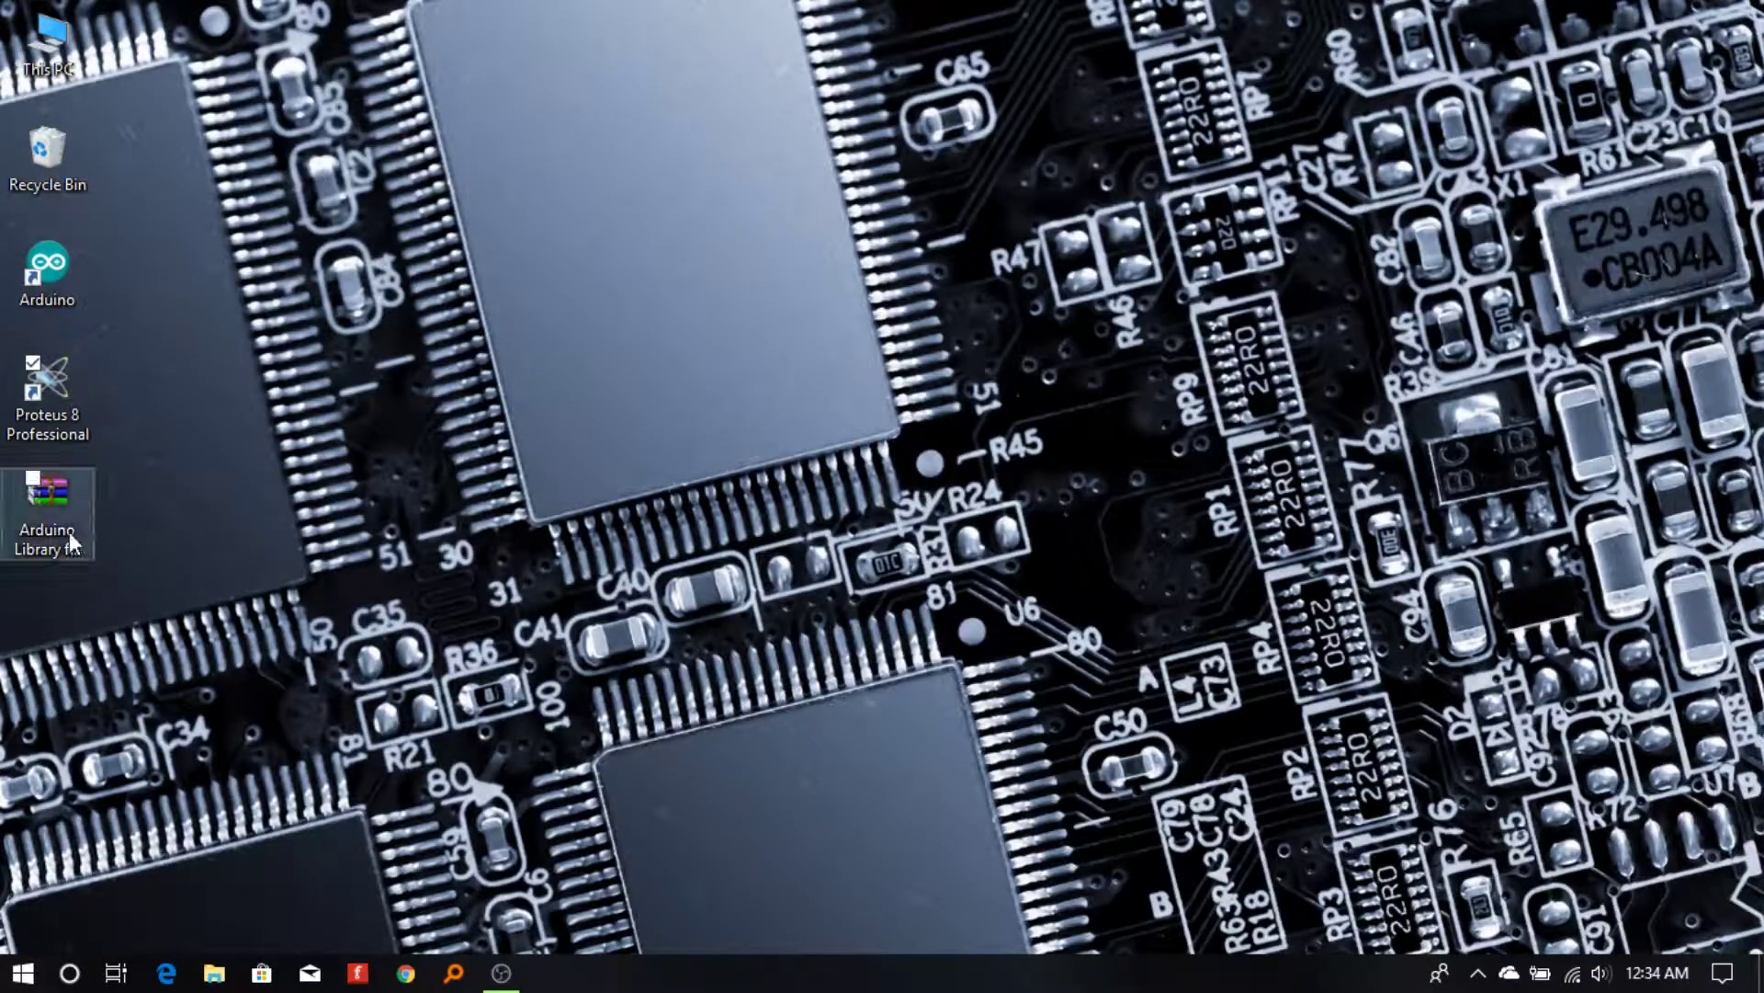
{"action": "left_click", "coordinate": [56, 509]}
{"action": "right_click", "coordinate": [55, 507]}
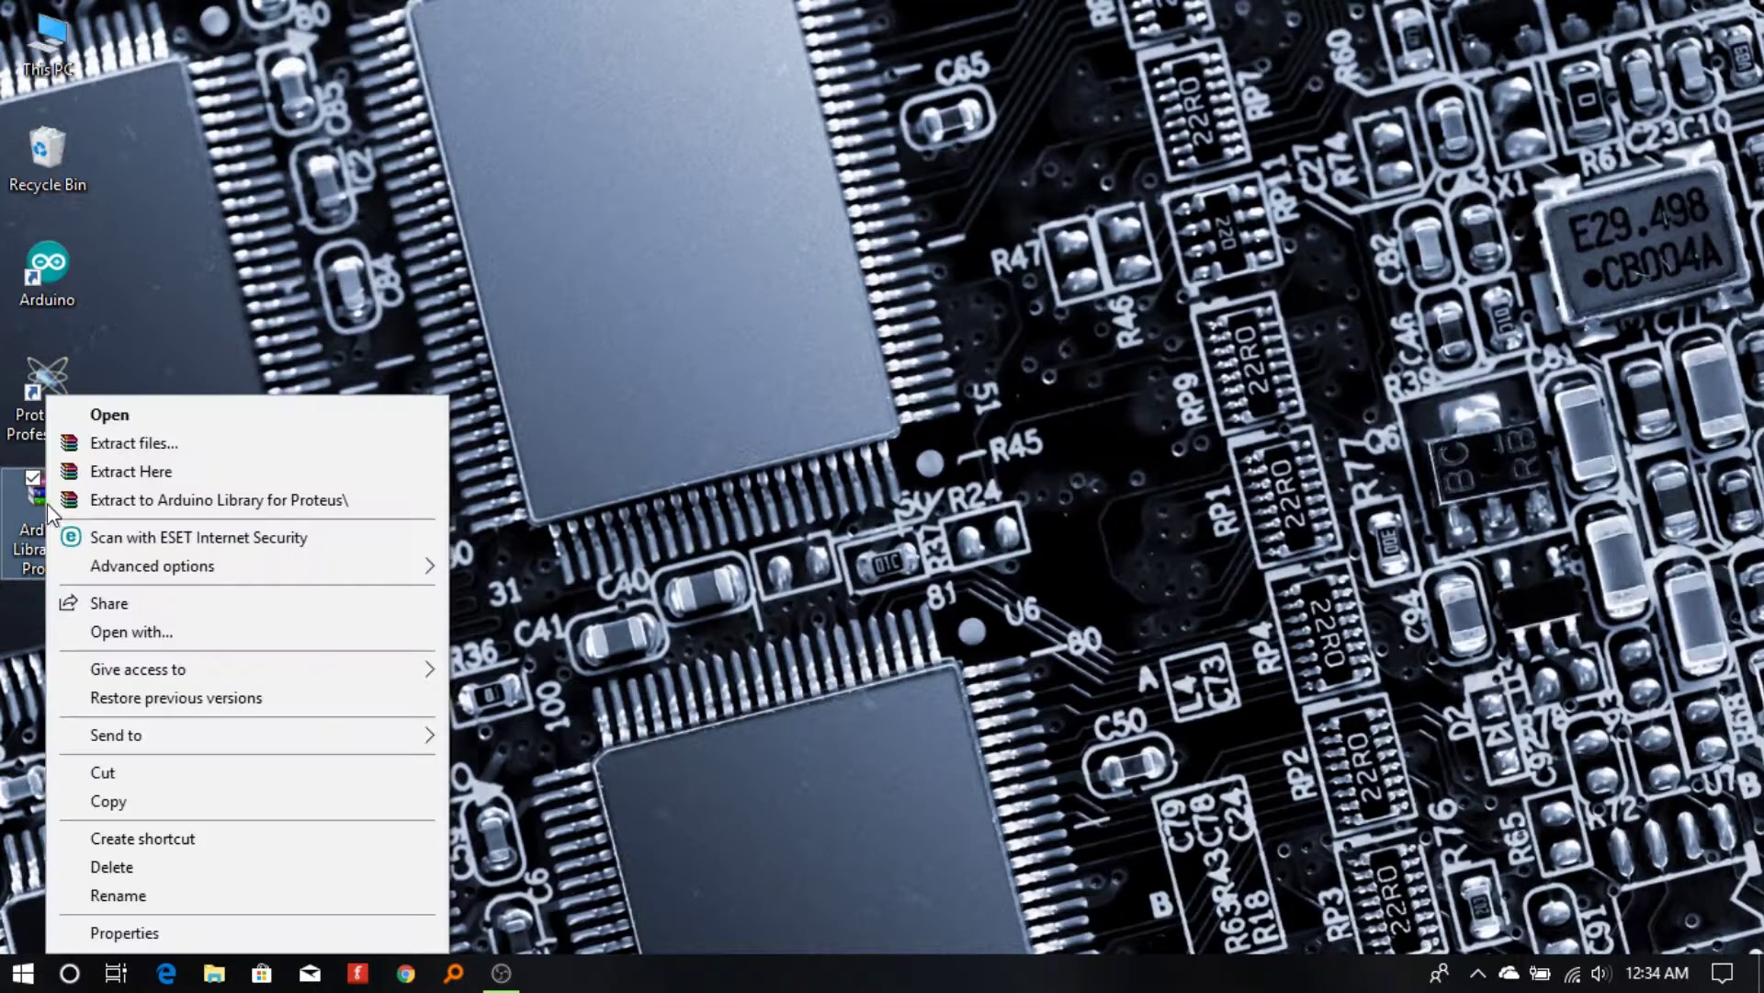
{"action": "left_click", "coordinate": [139, 468]}
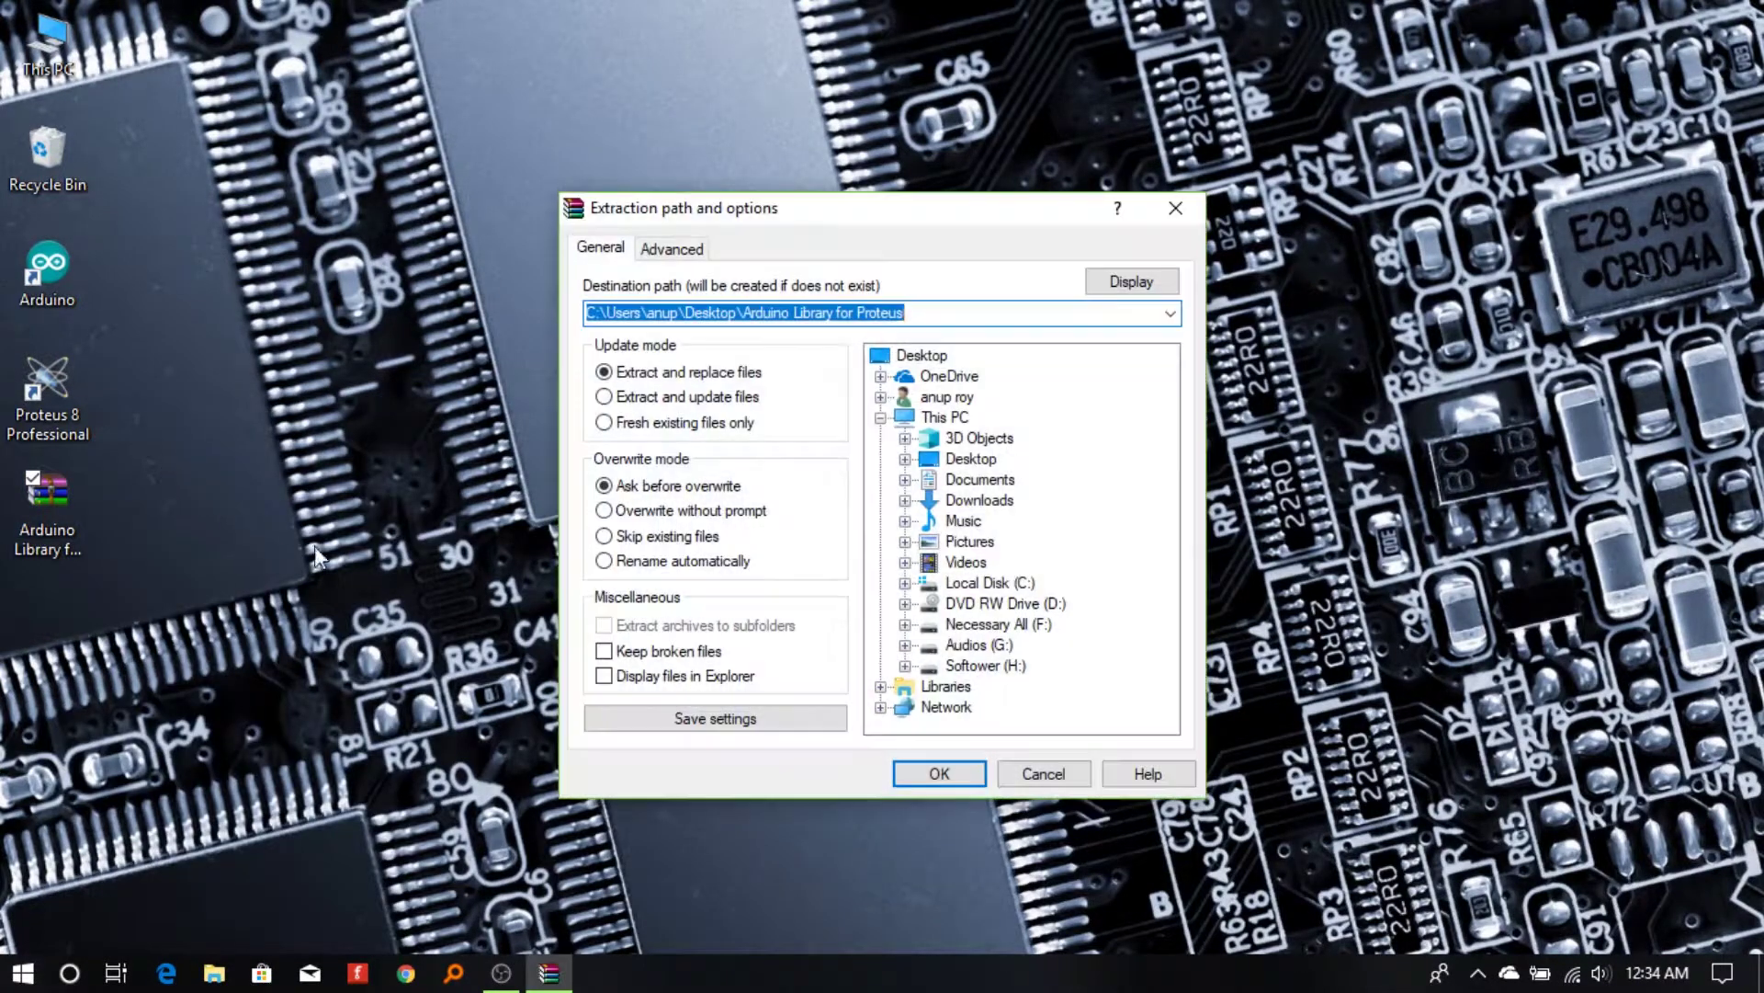
{"action": "left_click", "coordinate": [938, 773]}
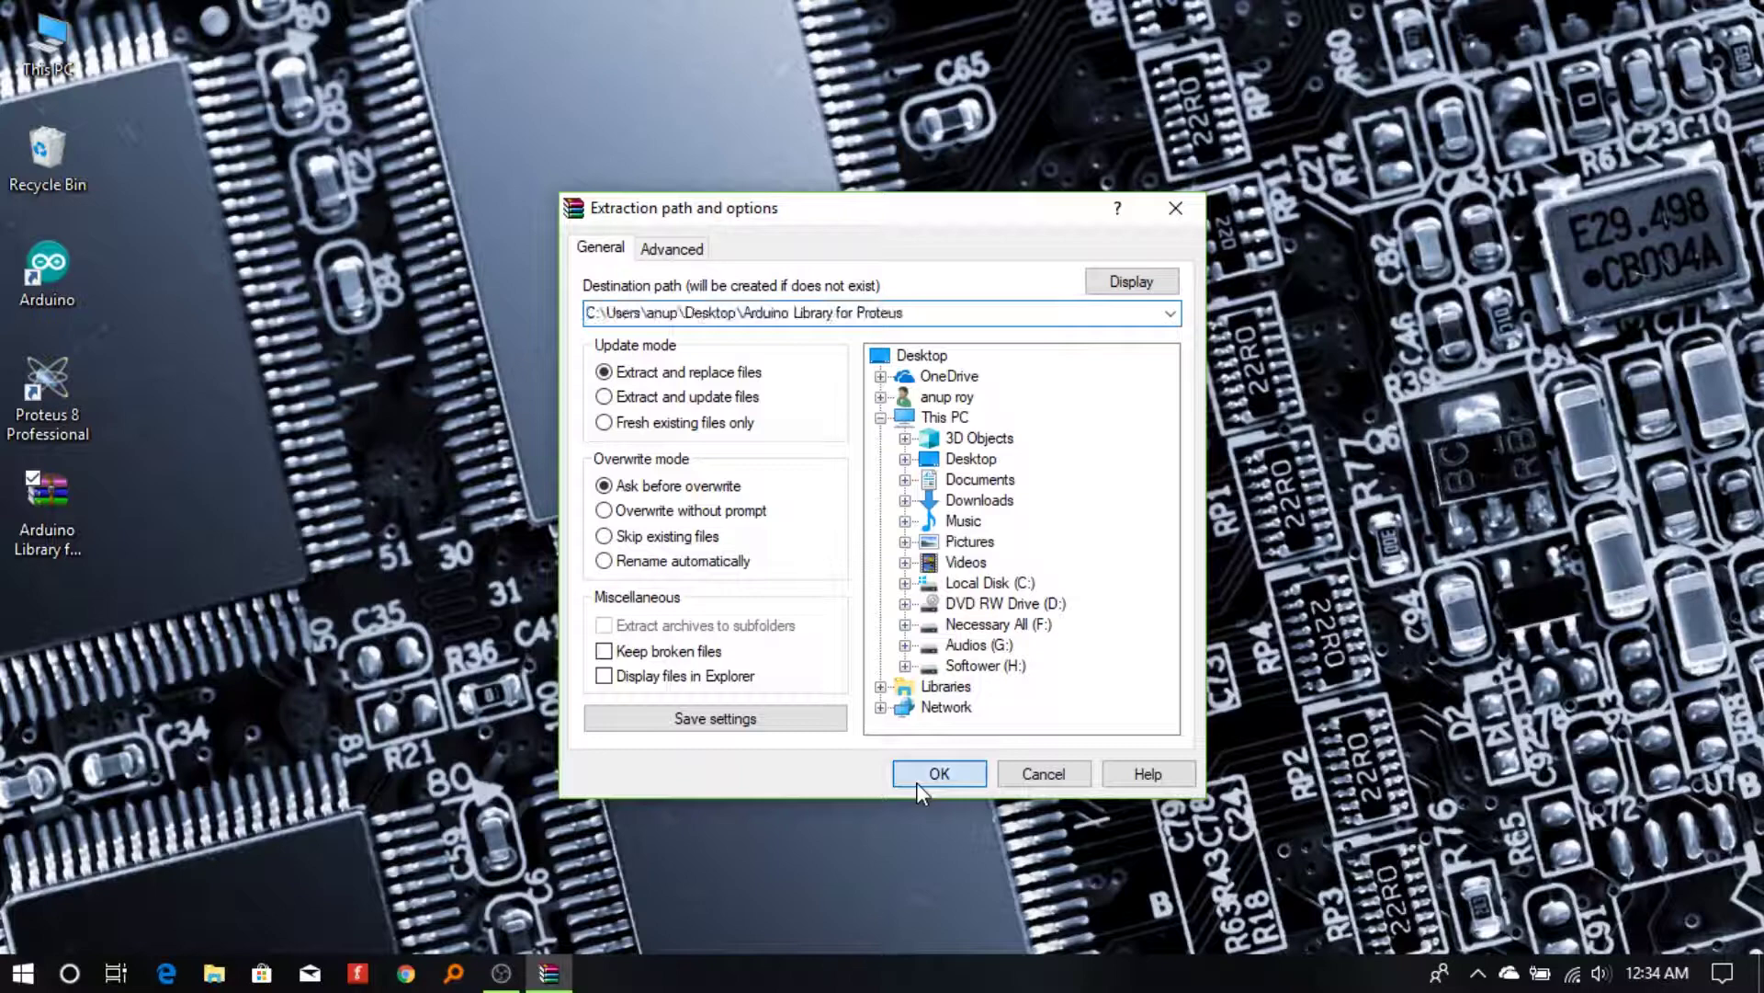
- Copy ArduinoTEP.IDX and ArduinoTEP.LIB from the extracted folder, then close its window
{"action": "double_click", "coordinate": [49, 627]}
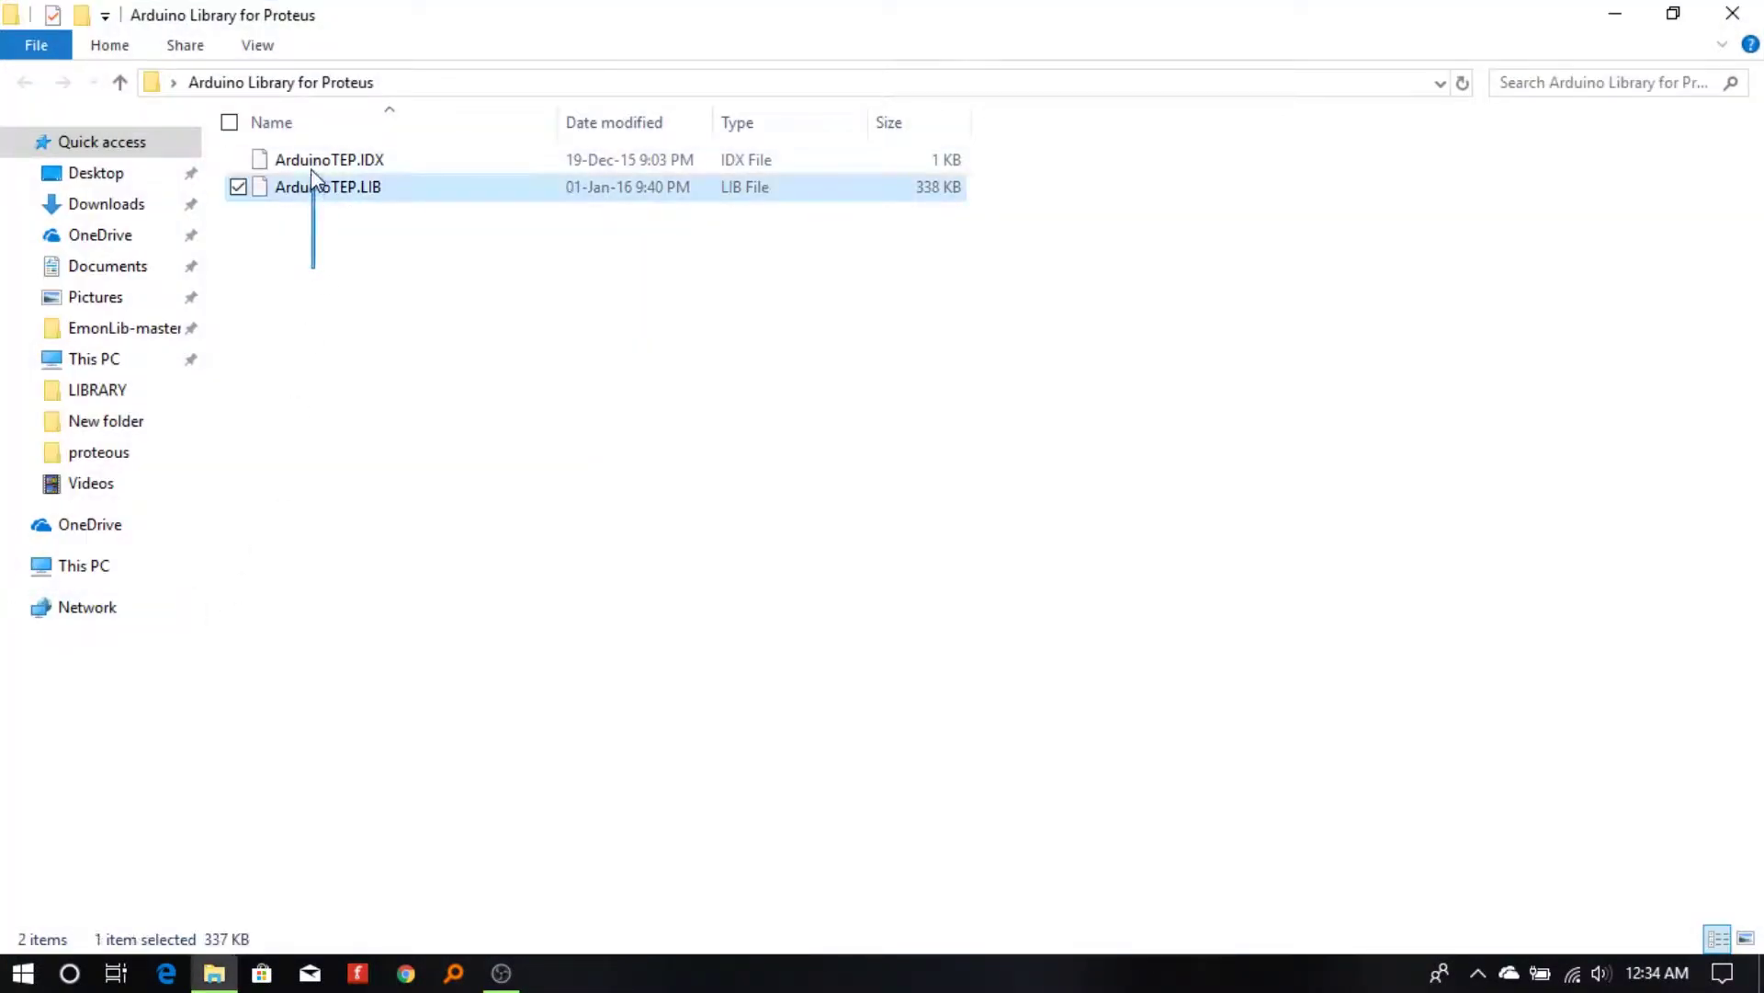
{"action": "left_click_drag", "start_coordinate": [313, 255], "coordinate": [310, 156]}
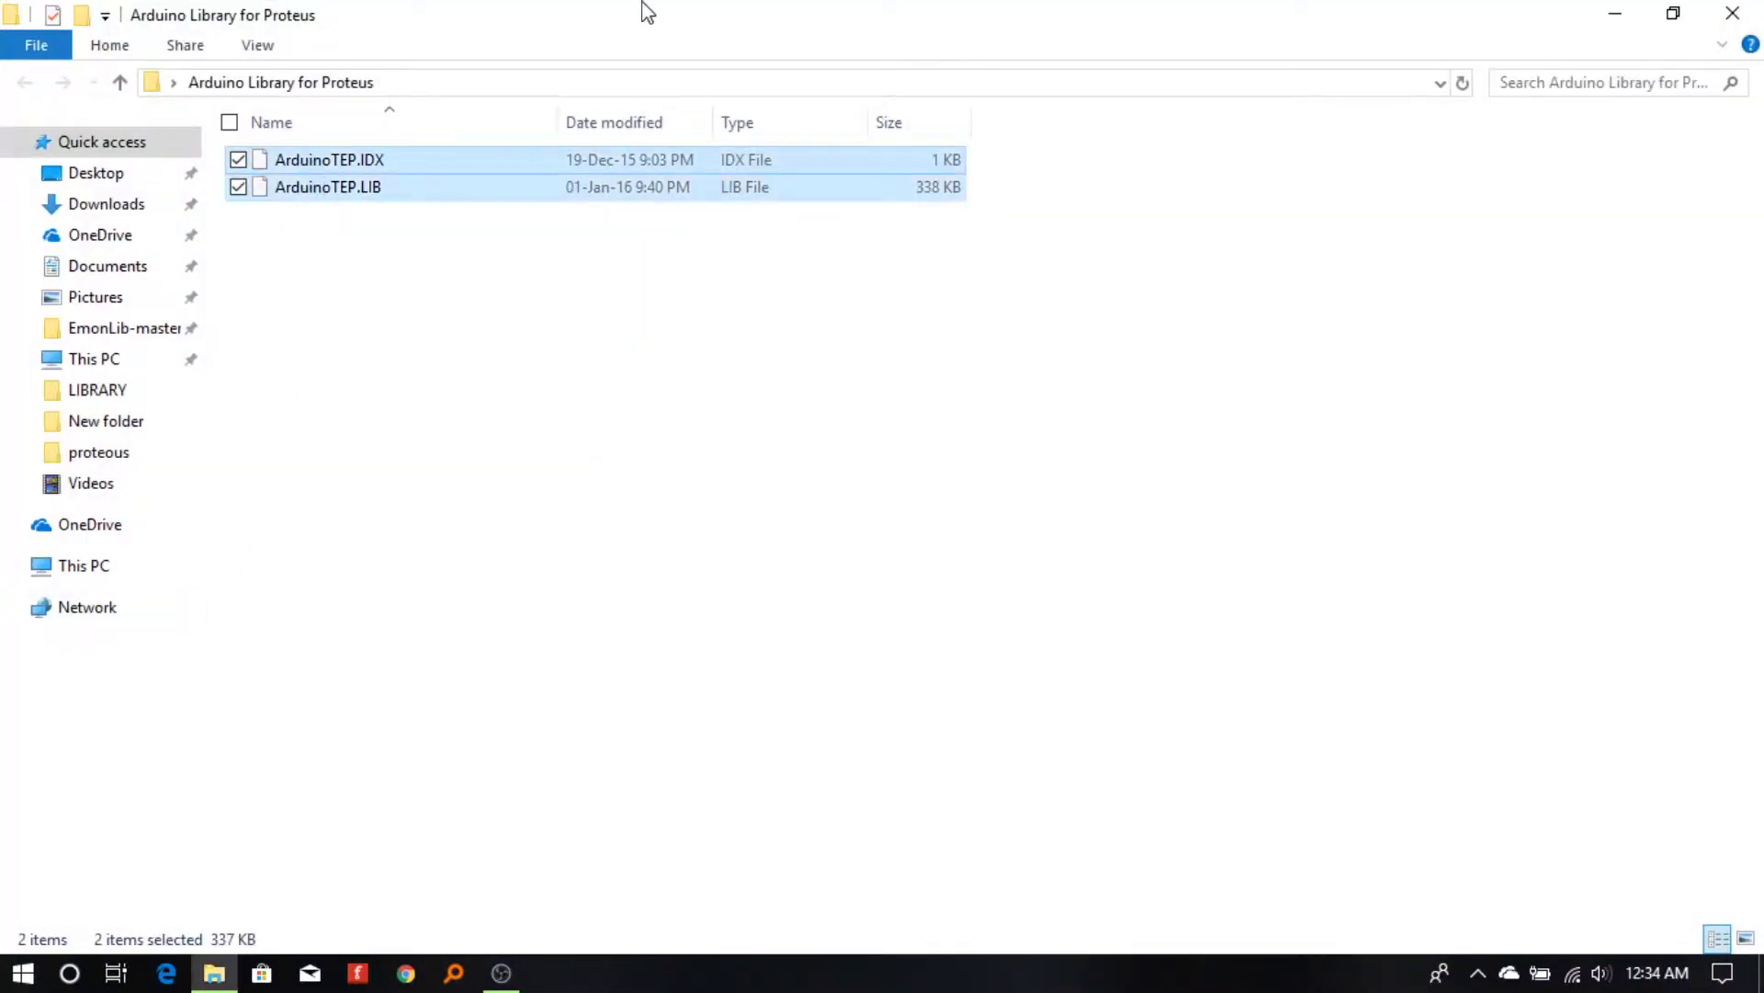
{"action": "double_click", "coordinate": [755, 12]}
{"action": "left_click_drag", "start_coordinate": [790, 209], "coordinate": [956, 245]}
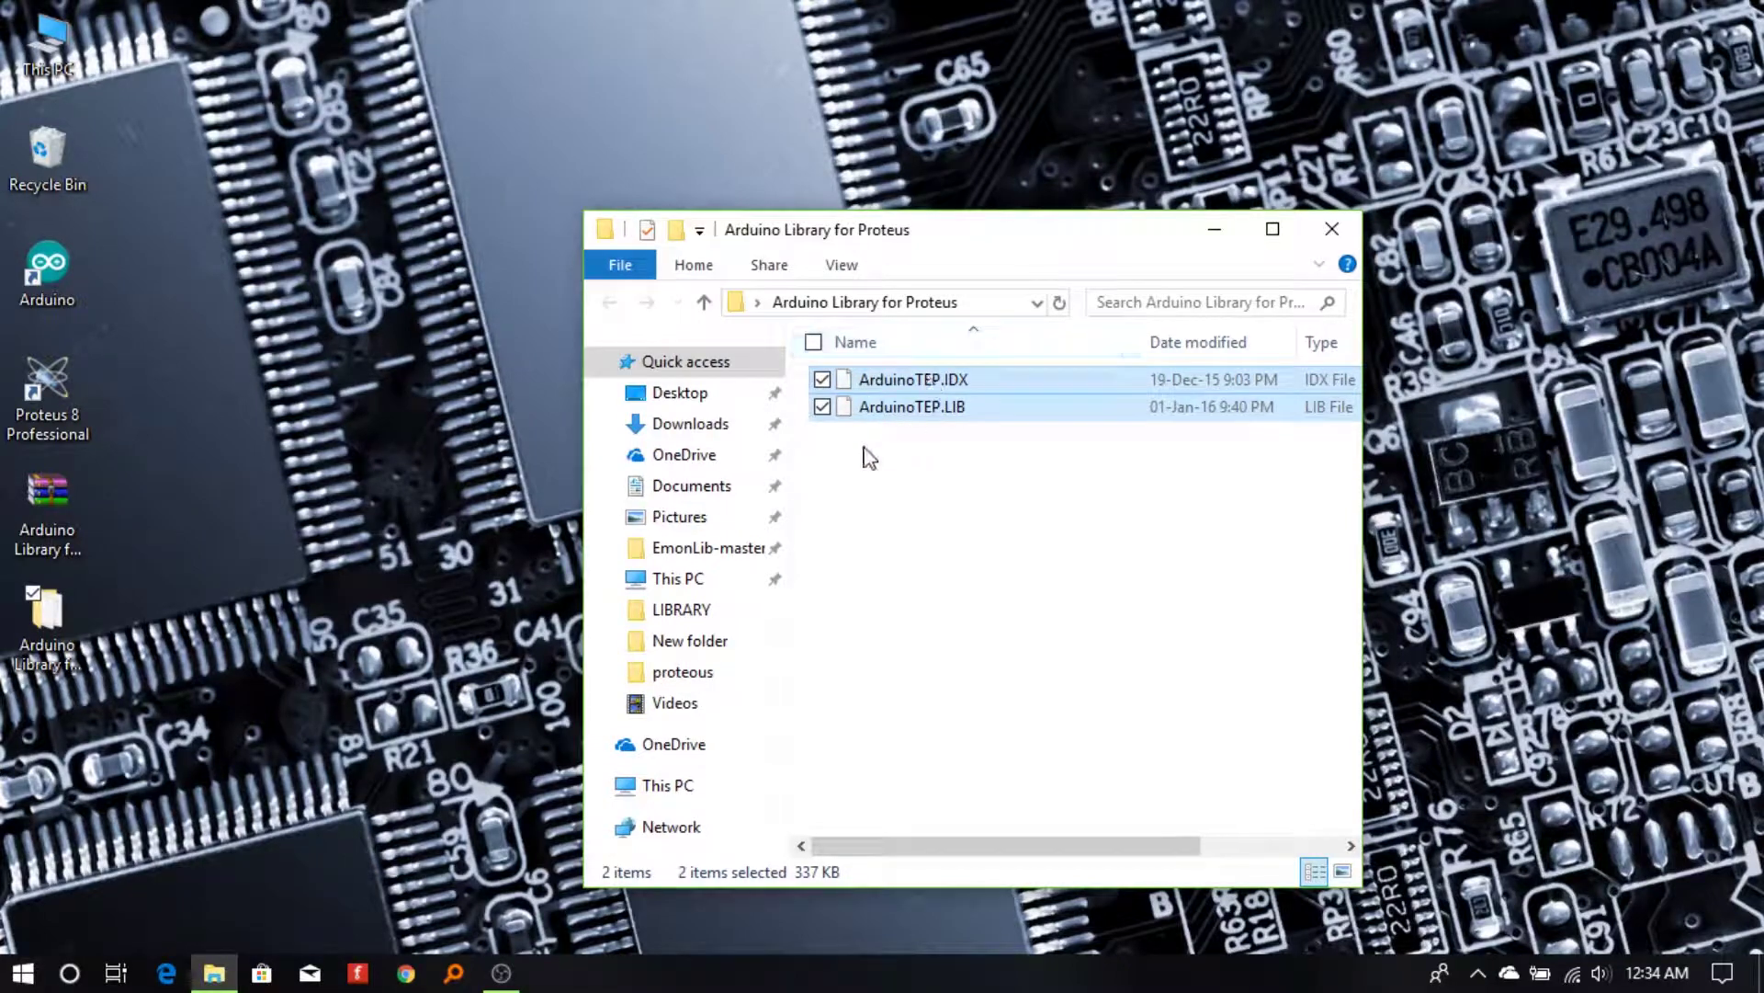
{"action": "right_click", "coordinate": [893, 408]}
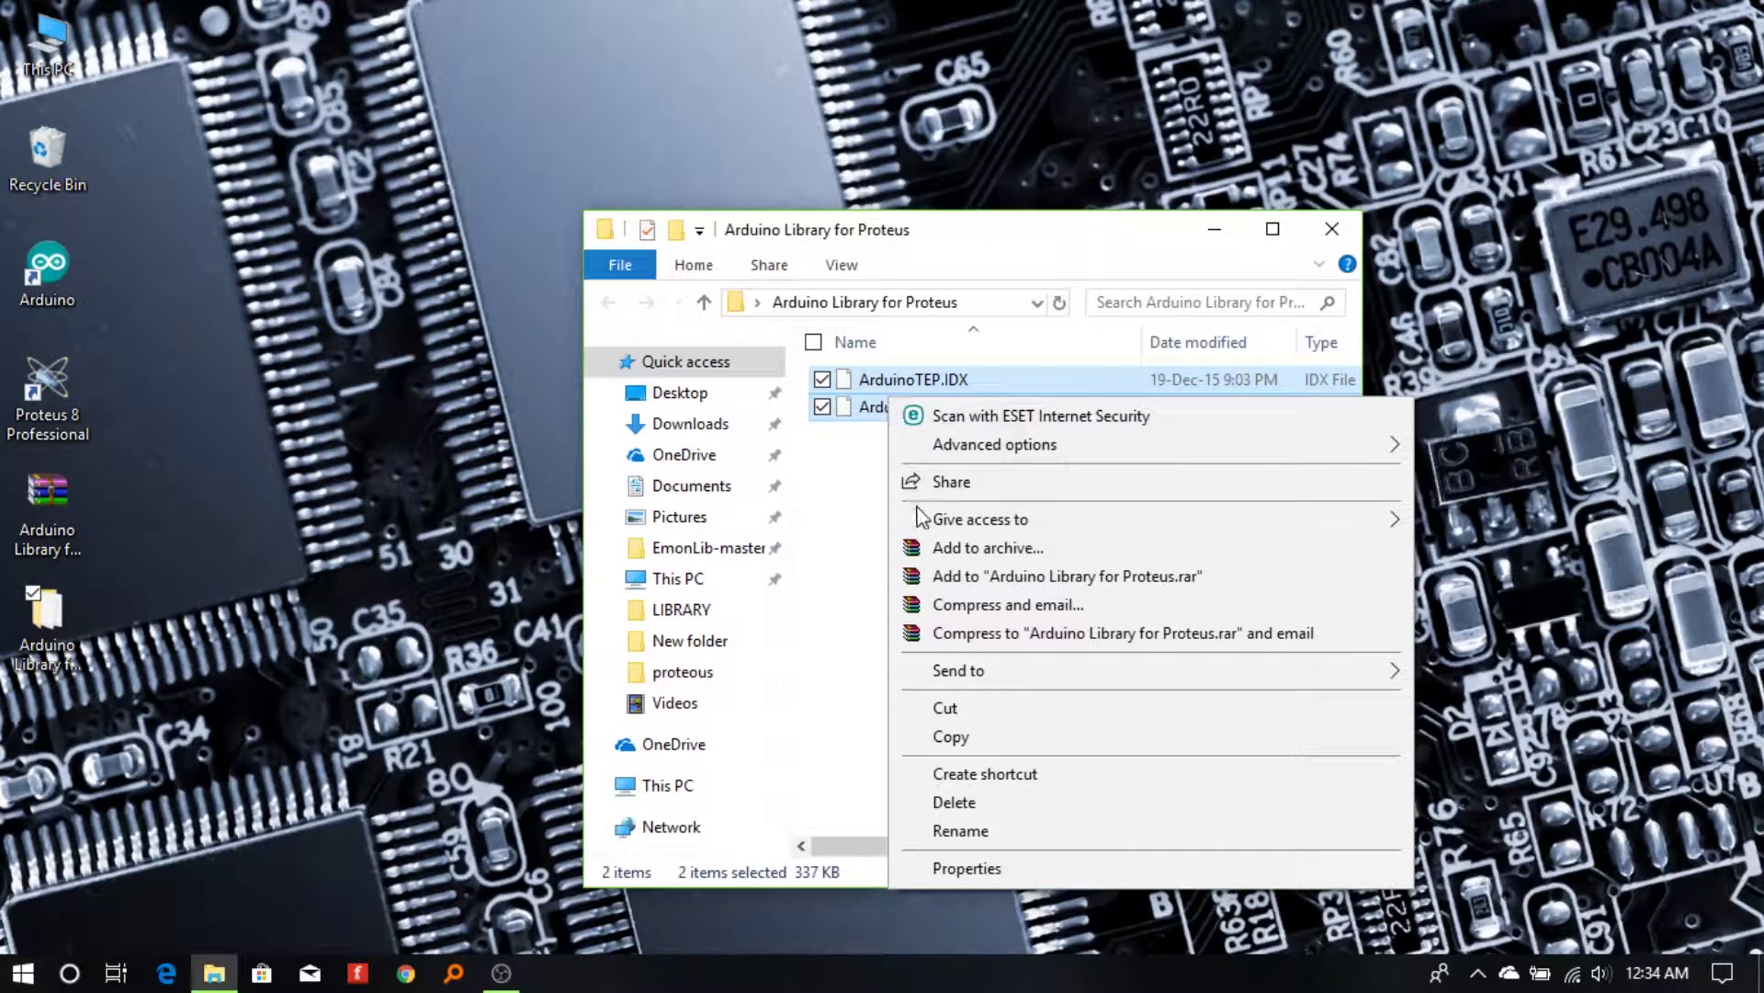
{"action": "left_click", "coordinate": [976, 737]}
{"action": "left_click", "coordinate": [1215, 232]}
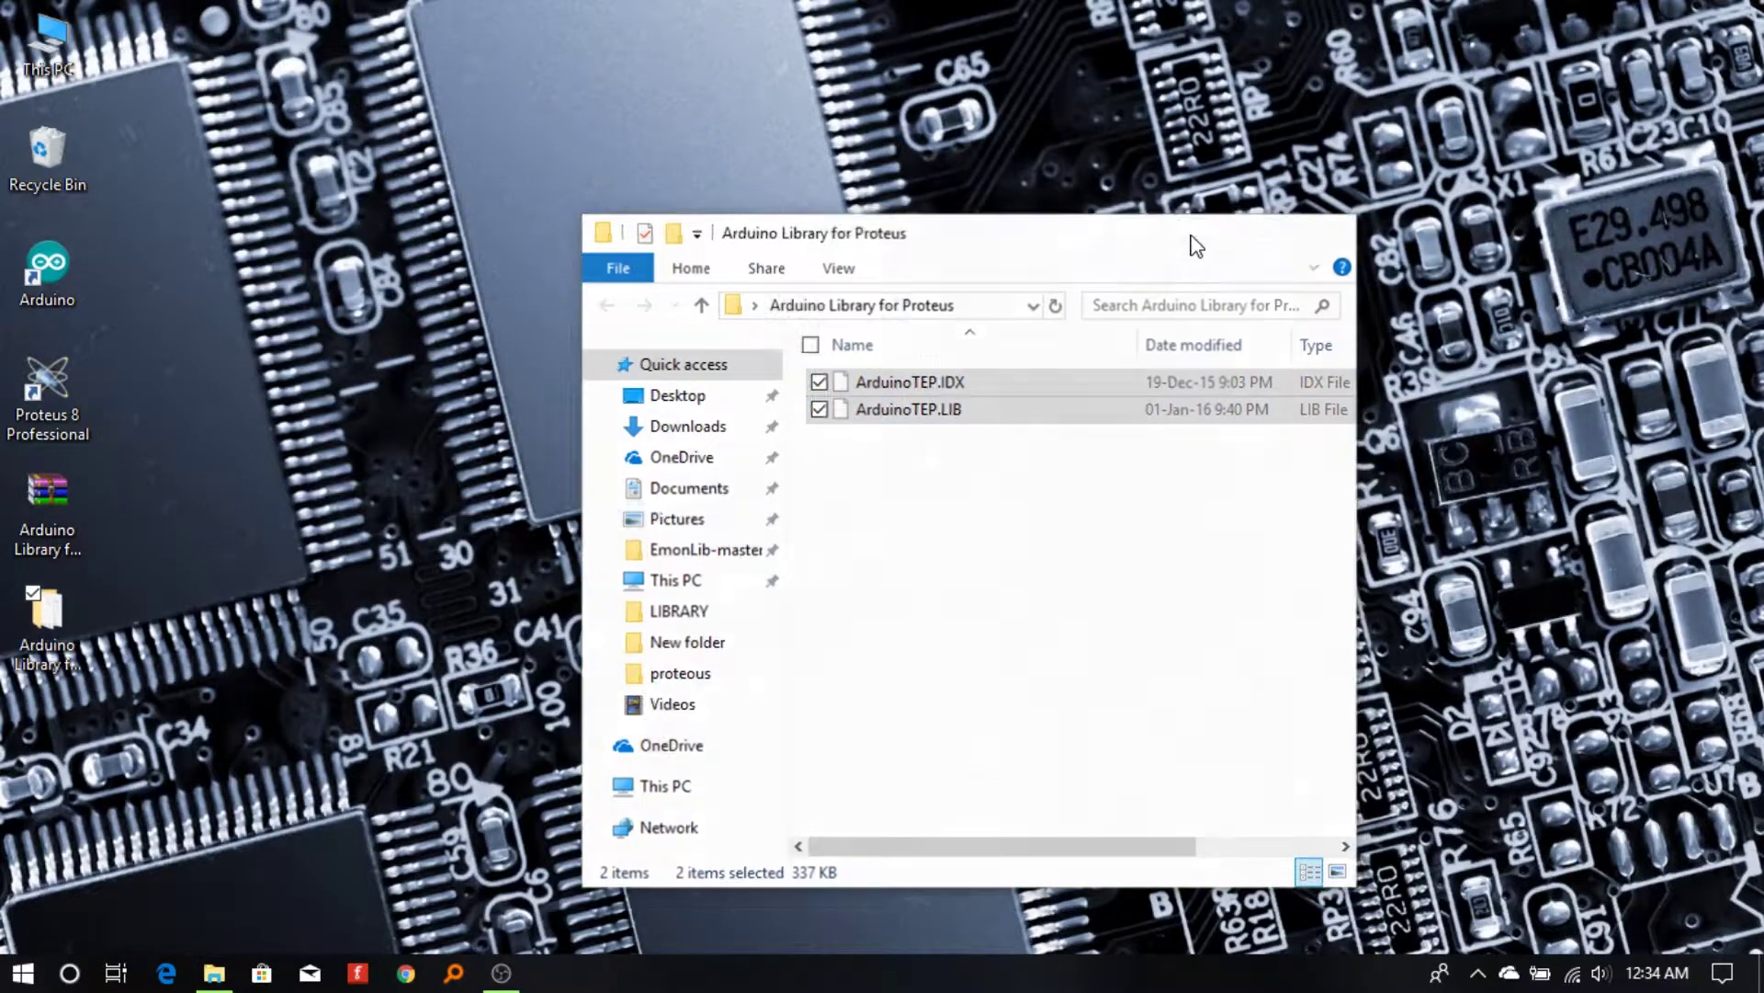
- Browse to C:\ProgramData\Labcenter Electronics\Proteus 8 Professional\LIBRARY in File Explorer
{"action": "left_click", "coordinate": [41, 58]}
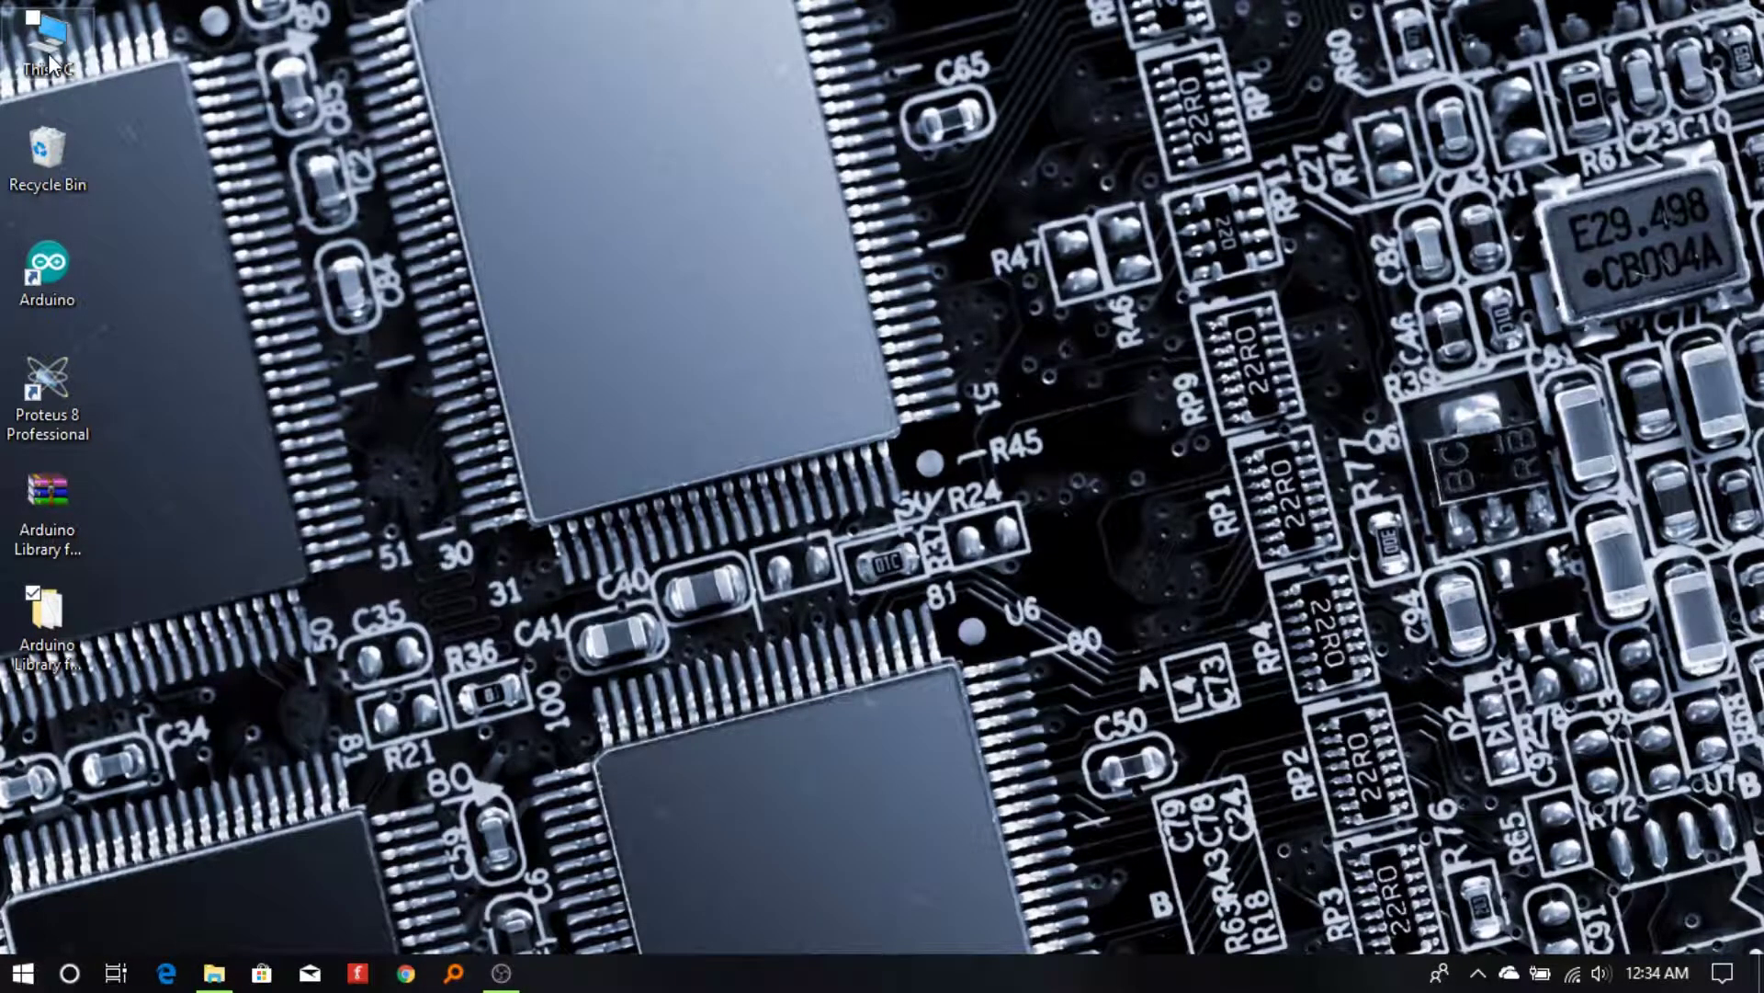
{"action": "double_click", "coordinate": [49, 41]}
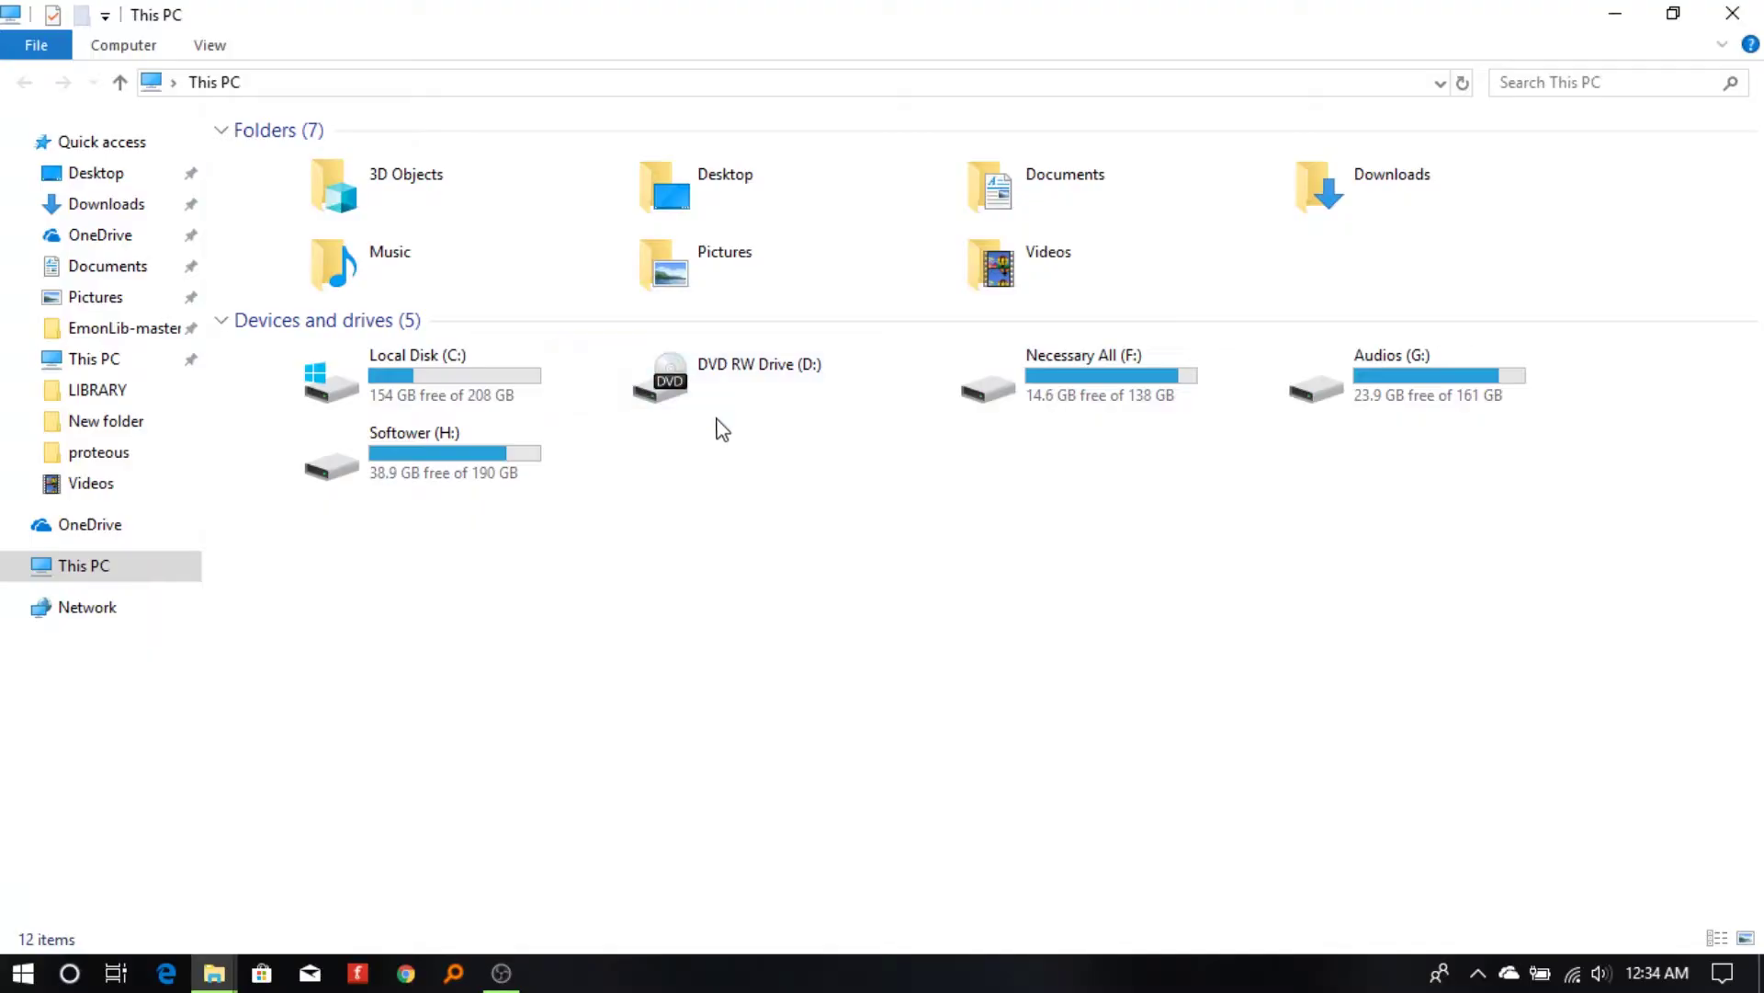
{"action": "double_click", "coordinate": [386, 384]}
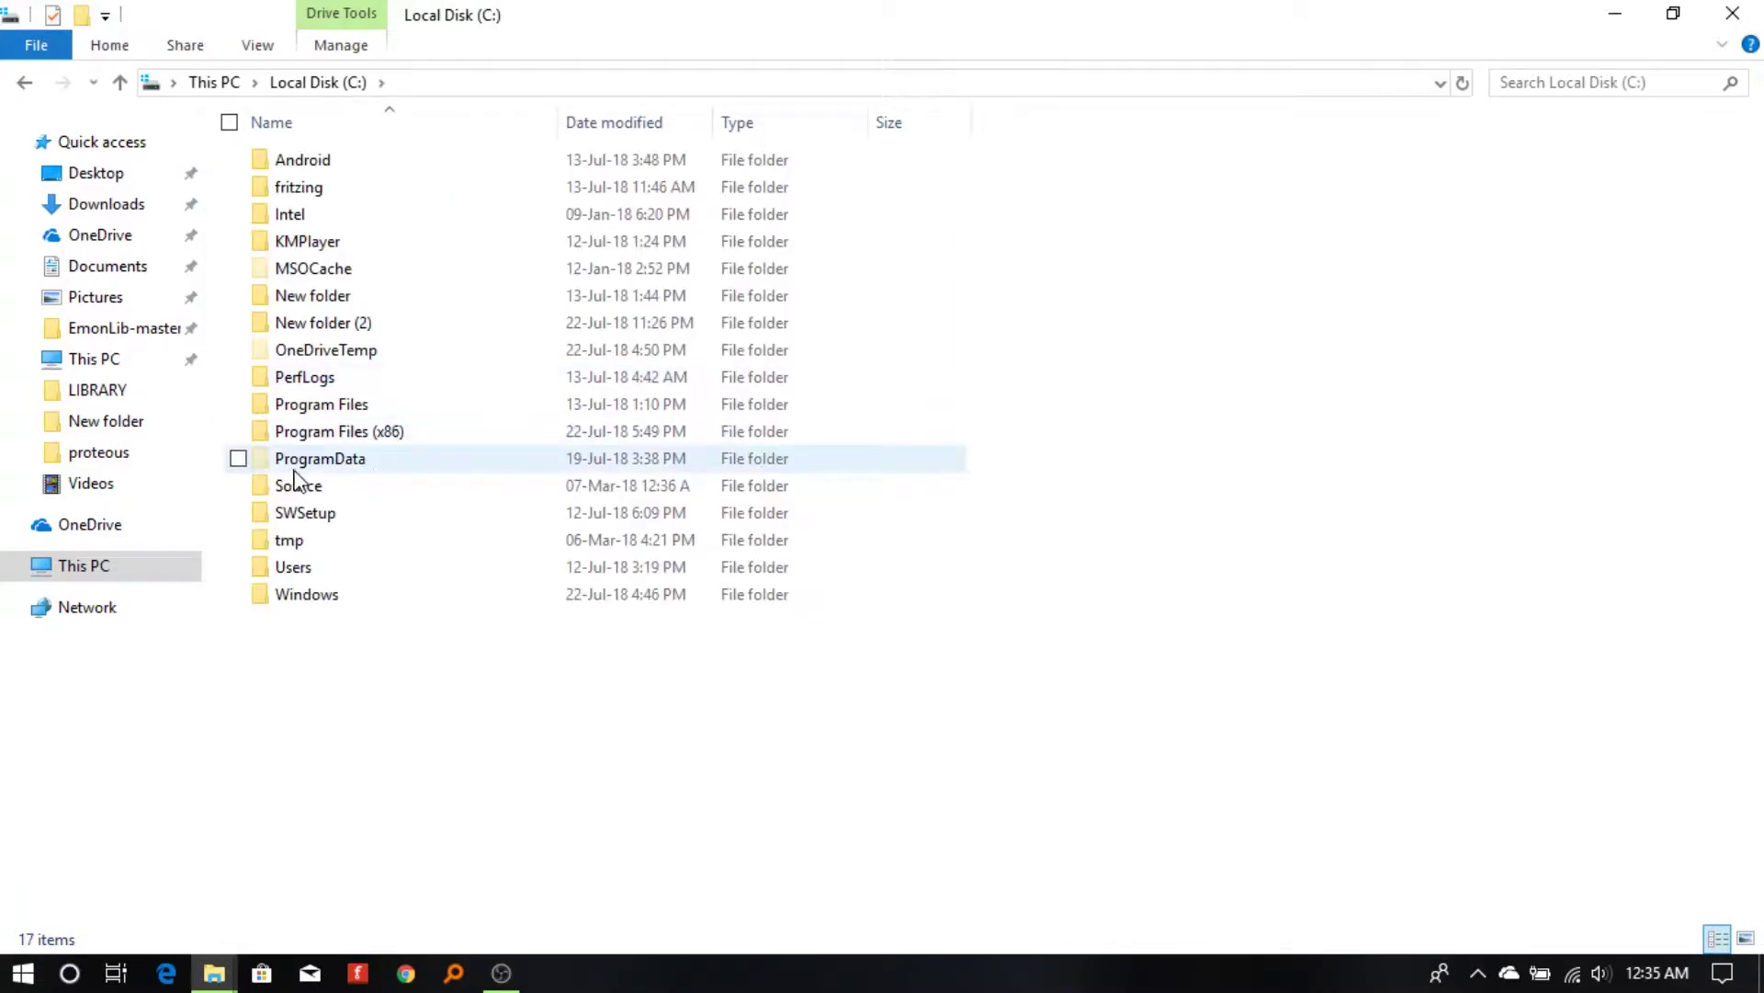
{"action": "double_click", "coordinate": [311, 462]}
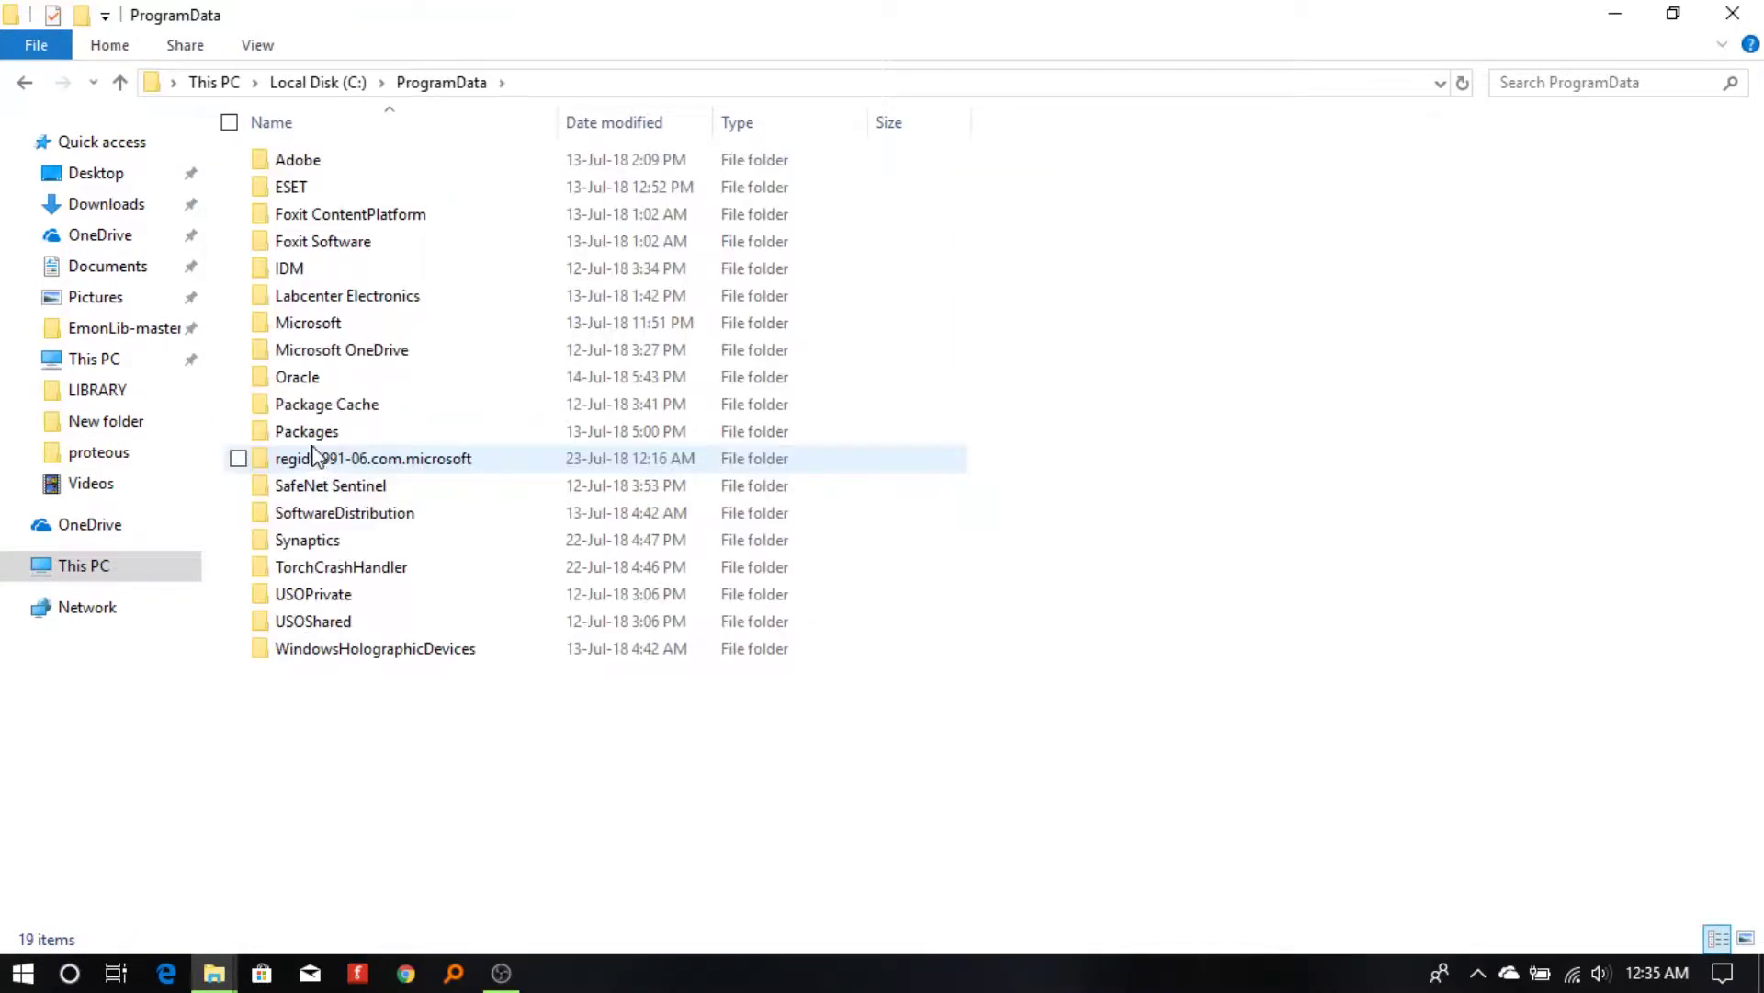
{"action": "double_click", "coordinate": [369, 295]}
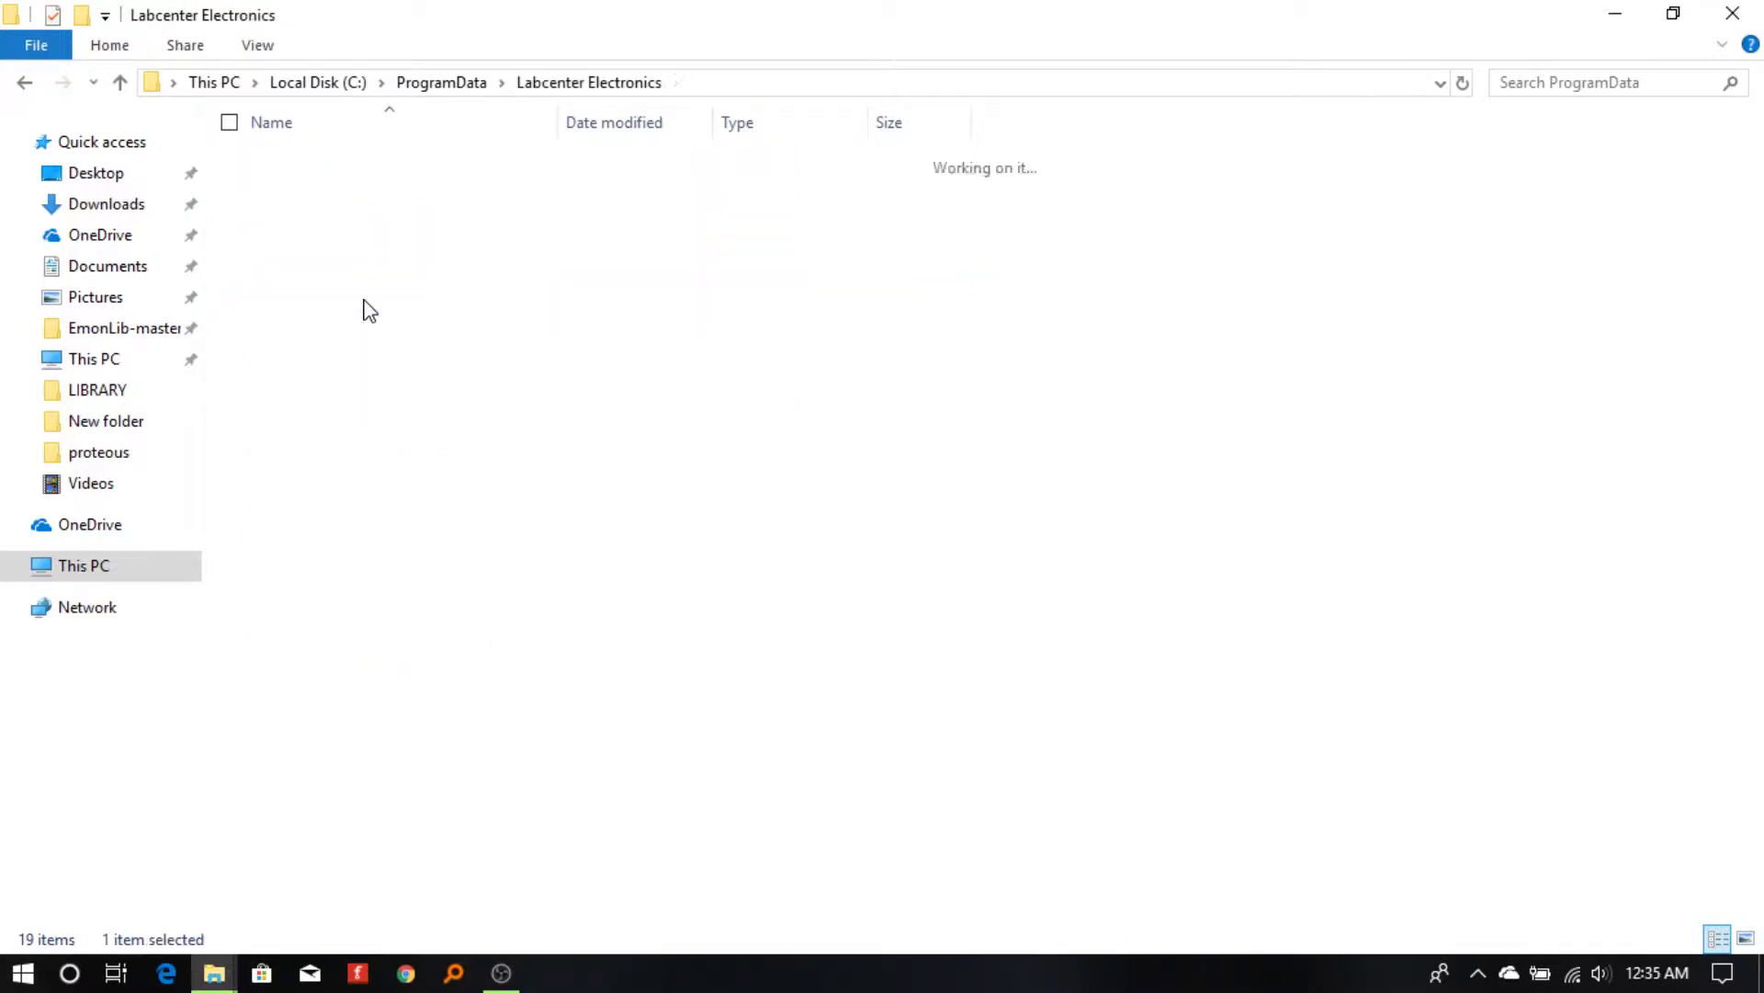
{"action": "double_click", "coordinate": [380, 165]}
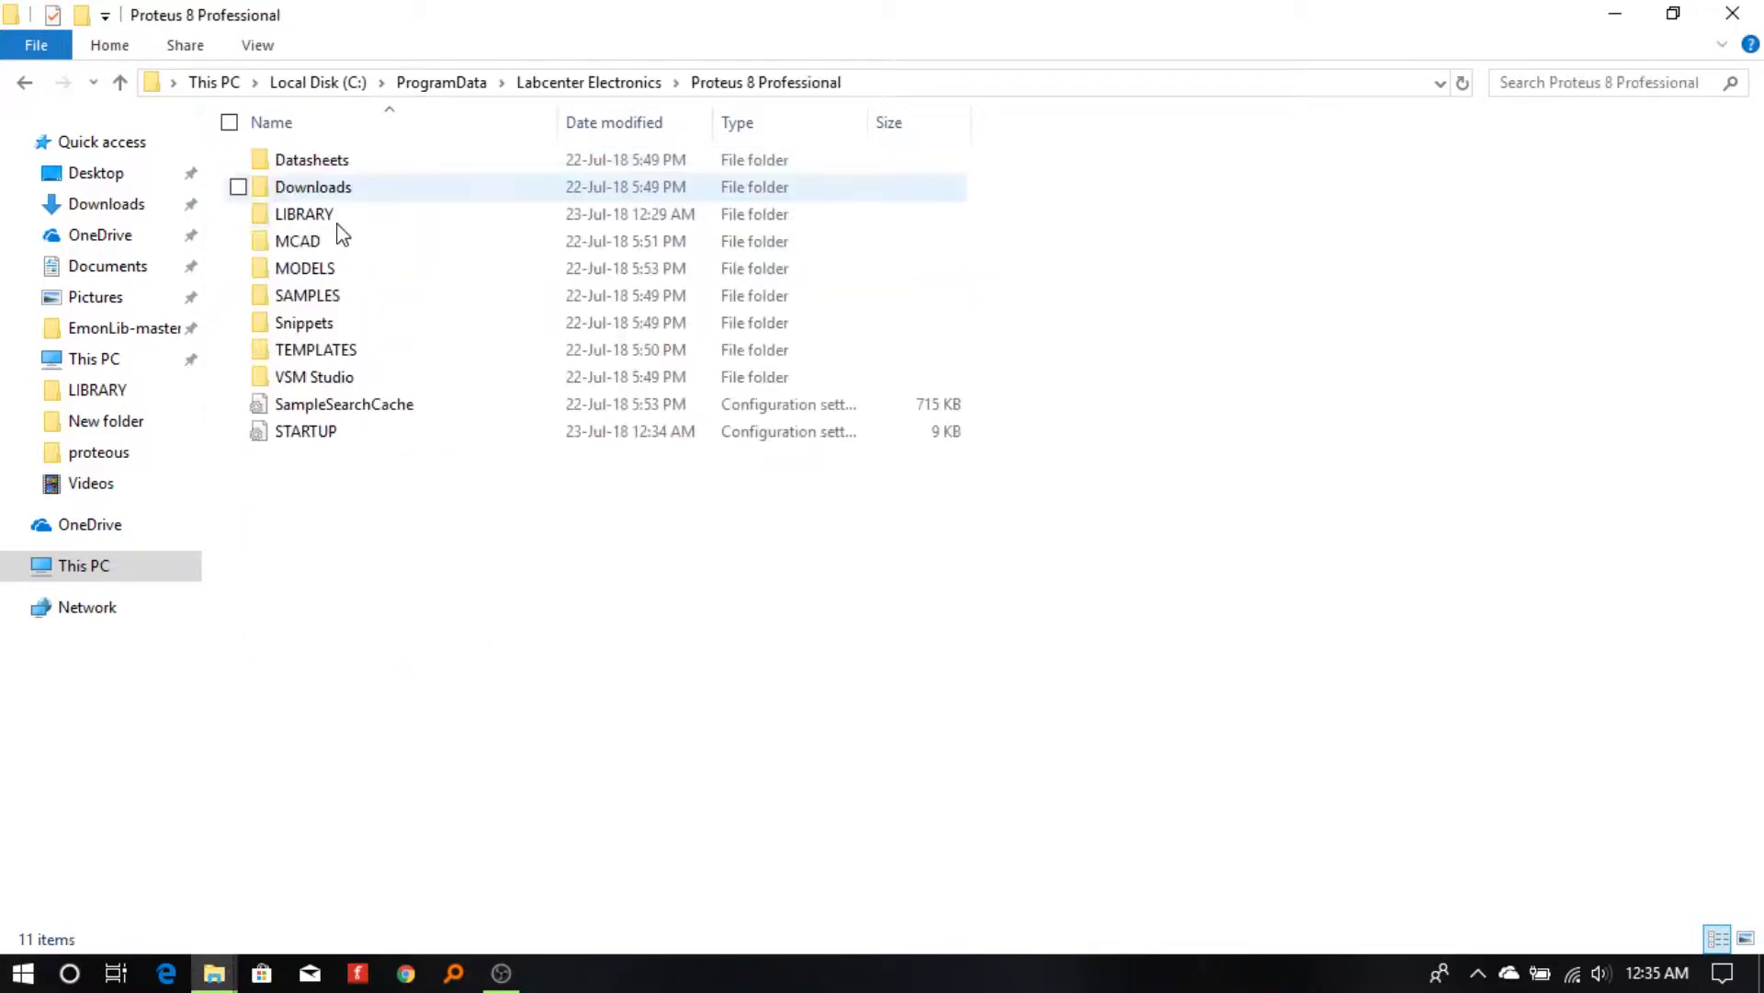
{"action": "double_click", "coordinate": [305, 214]}
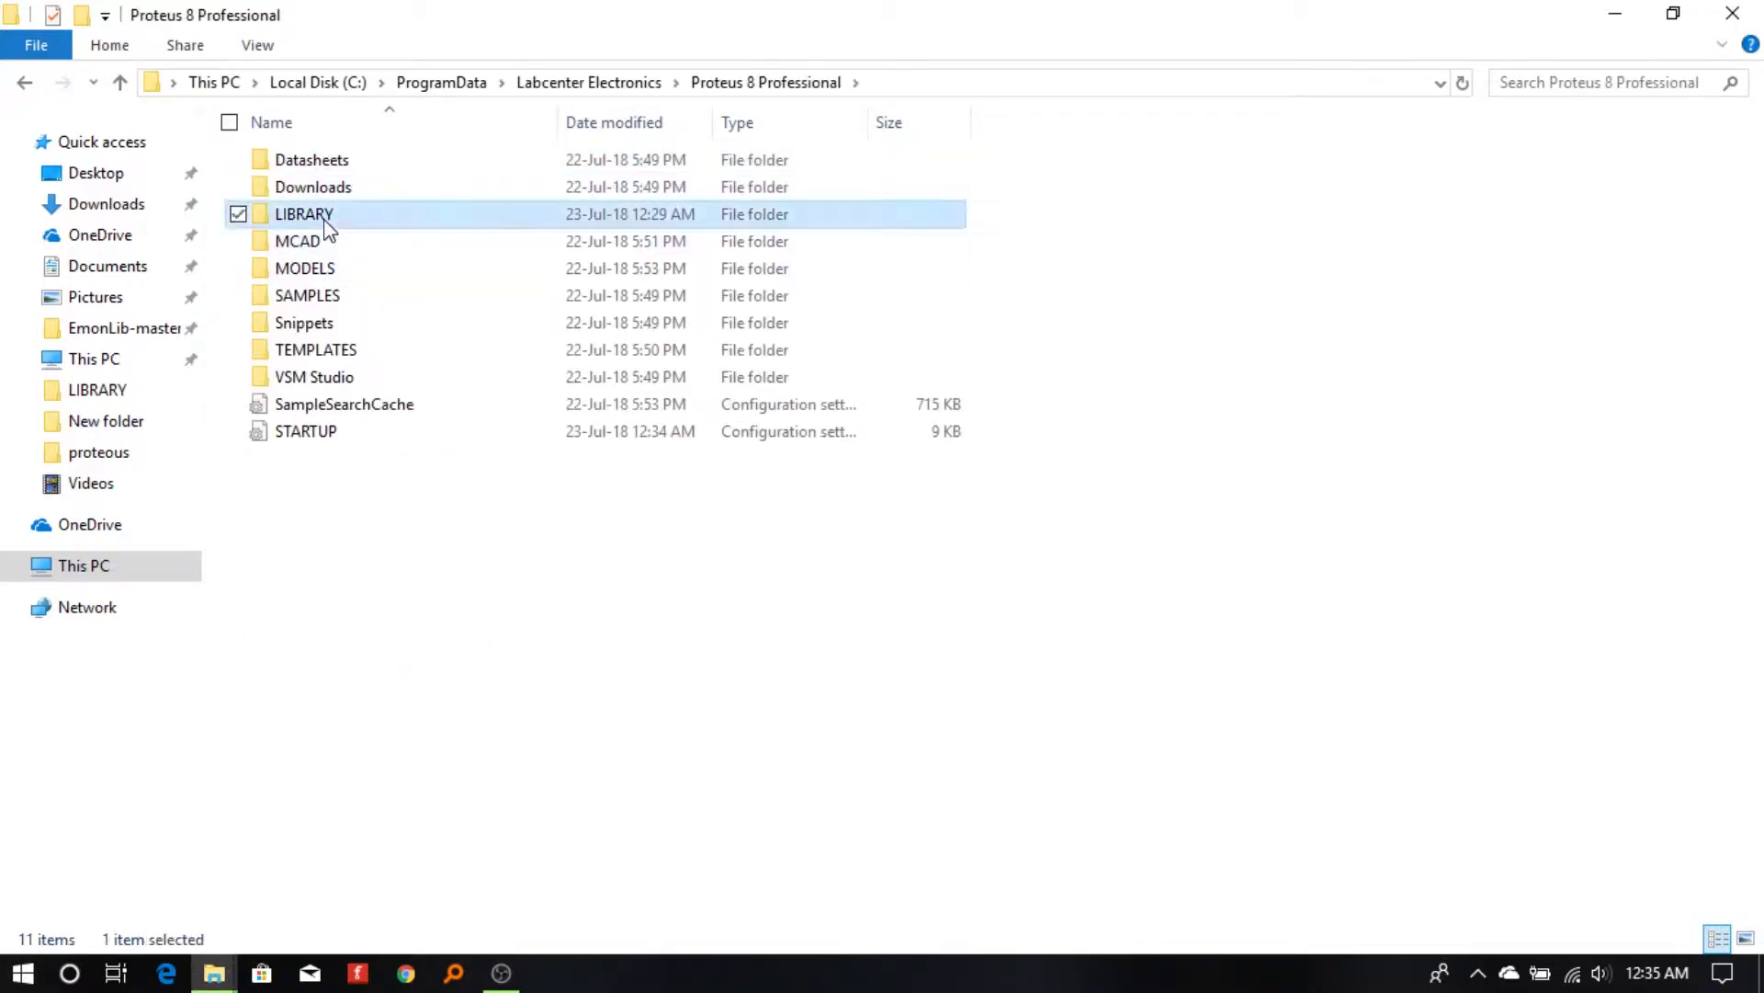
- Paste both ArduinoTEP files into LIBRARY and close File Explorer
{"action": "right_click", "coordinate": [1291, 384]}
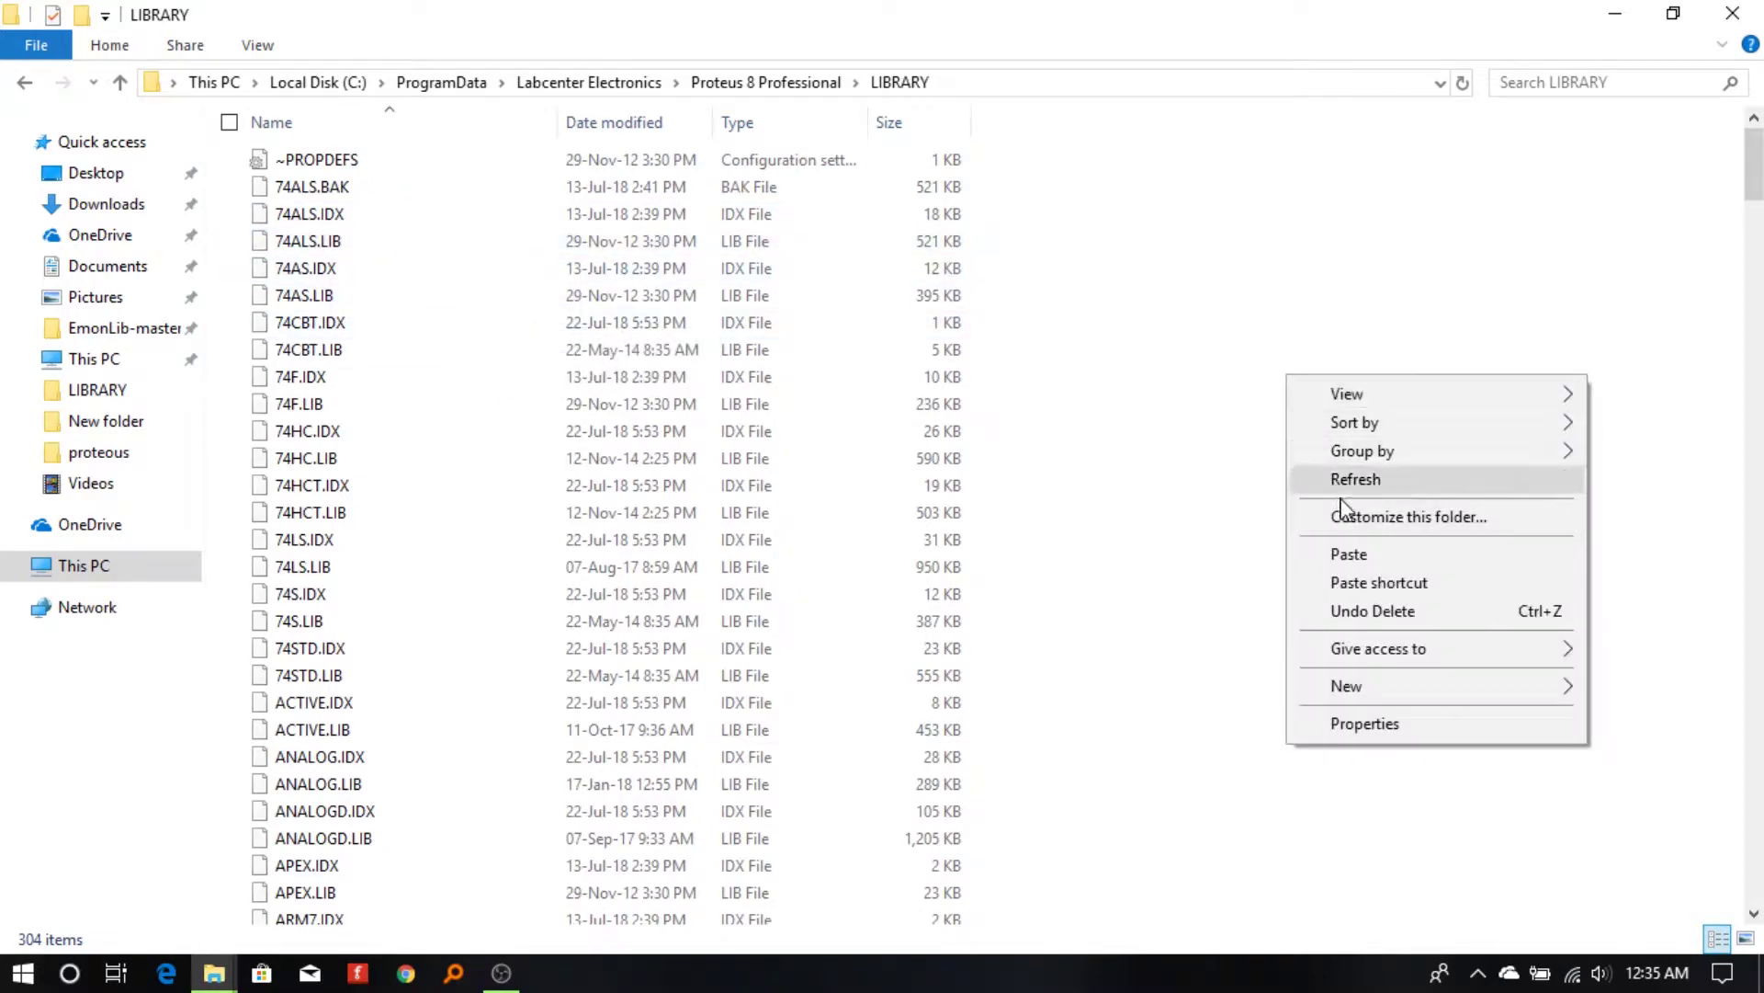
{"action": "left_click", "coordinate": [1345, 570]}
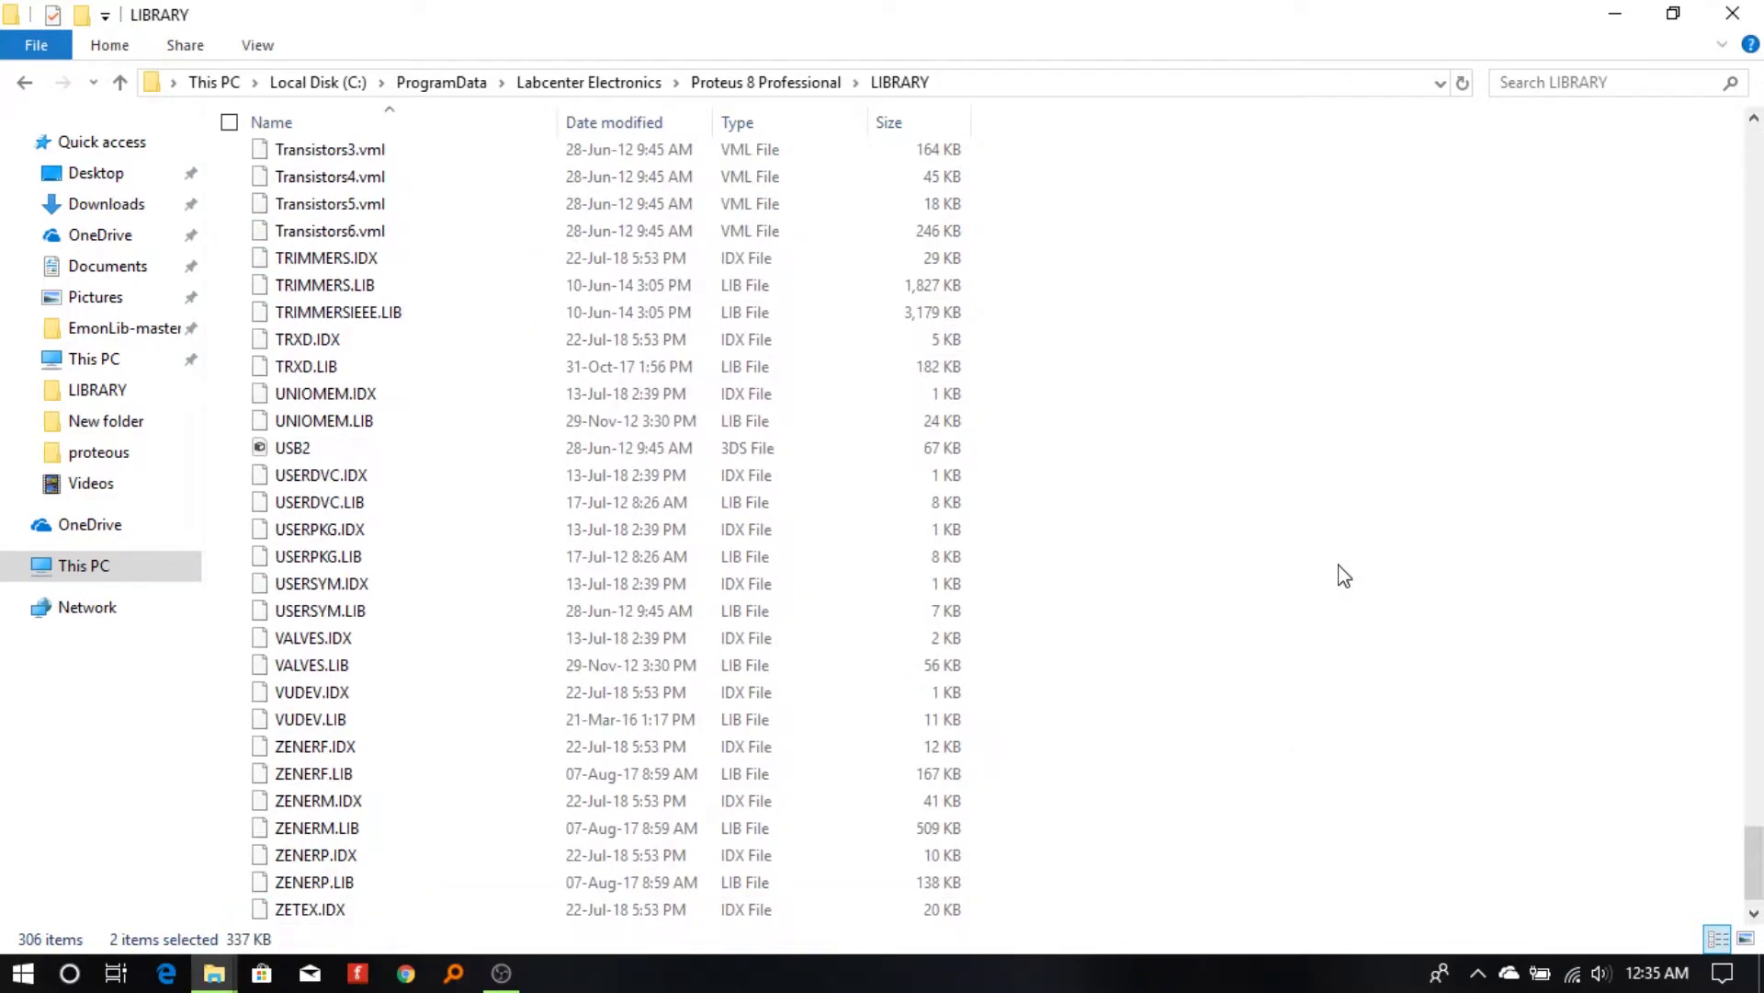
{"action": "left_click", "coordinate": [1734, 14]}
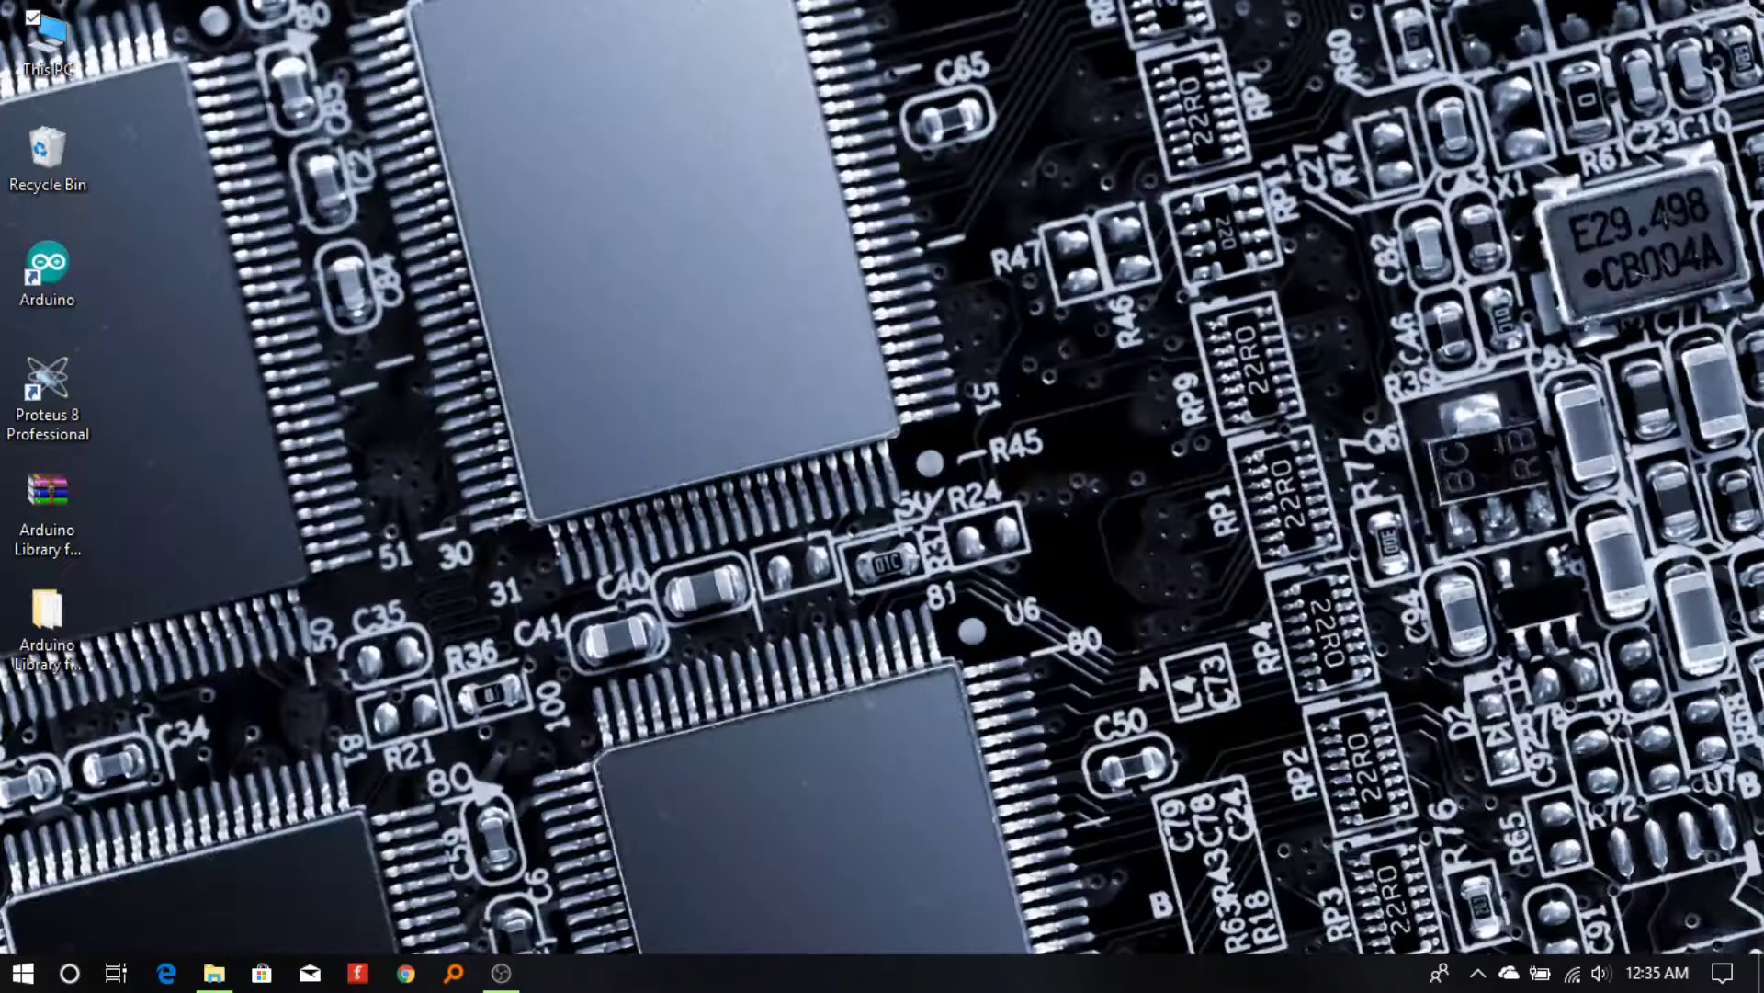
- Relaunch Proteus, open a Schematic Capture sheet and bring up the Pick Devices dialog
{"action": "right_click", "coordinate": [61, 394]}
{"action": "left_click", "coordinate": [124, 302]}
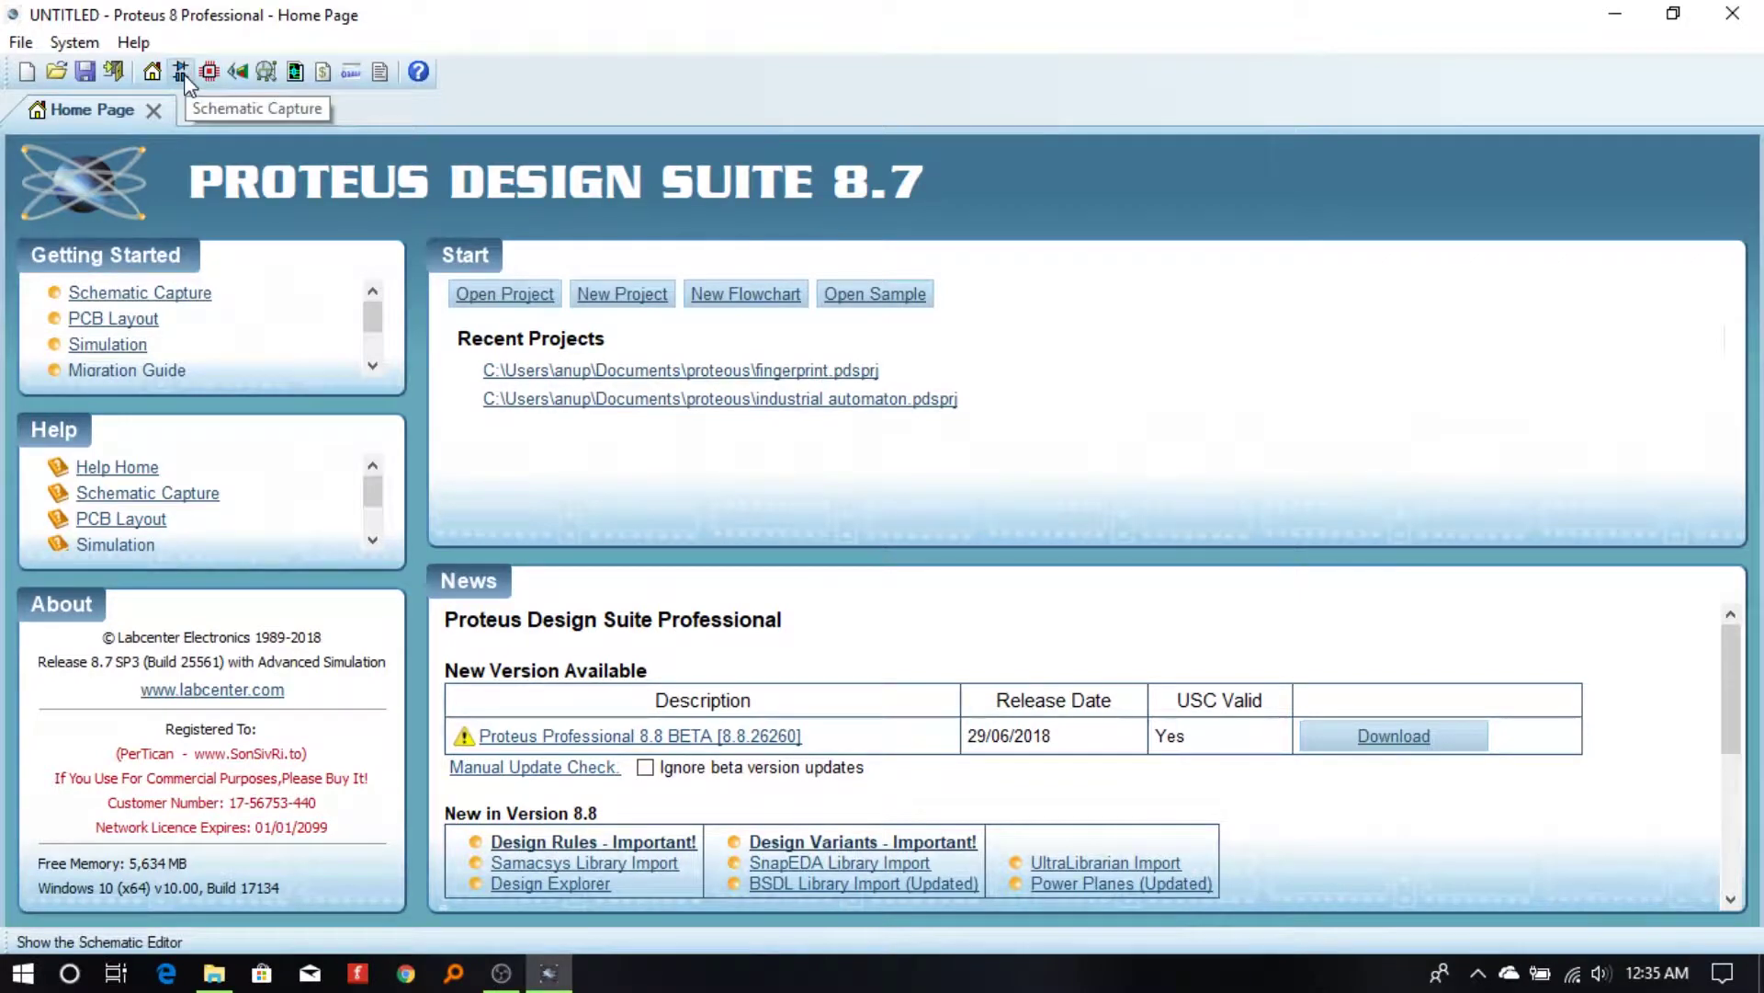
{"action": "left_click", "coordinate": [184, 72]}
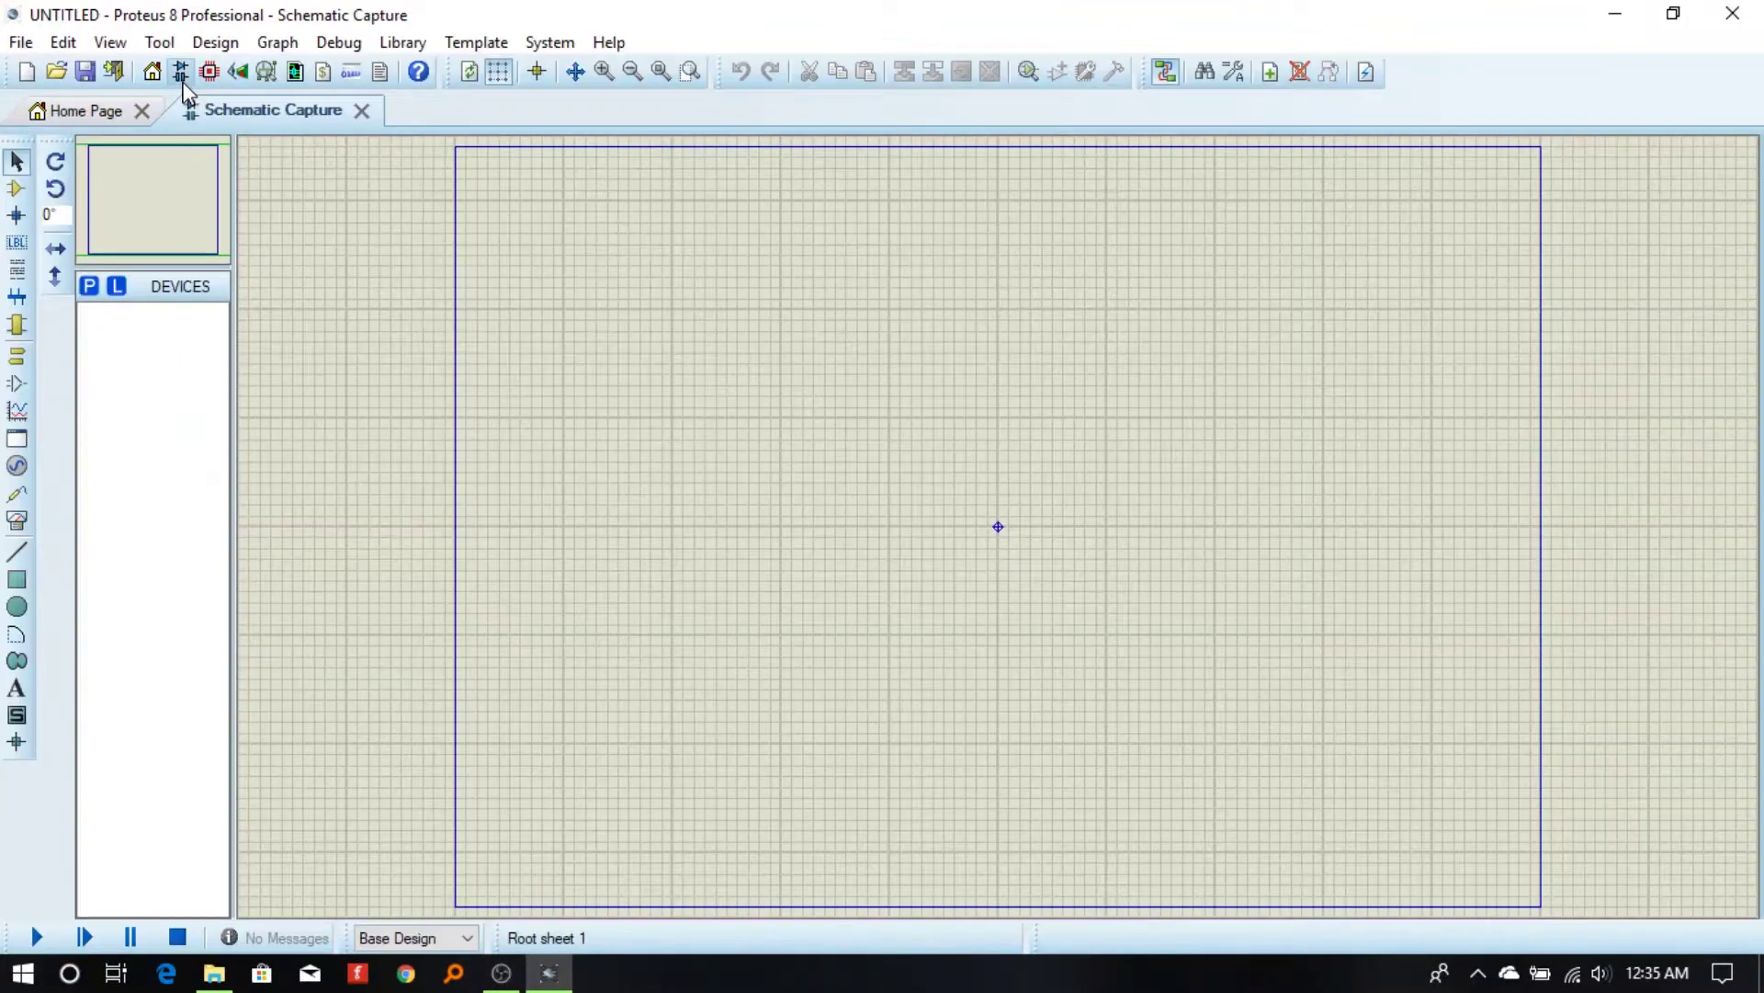
{"action": "left_click", "coordinate": [90, 287]}
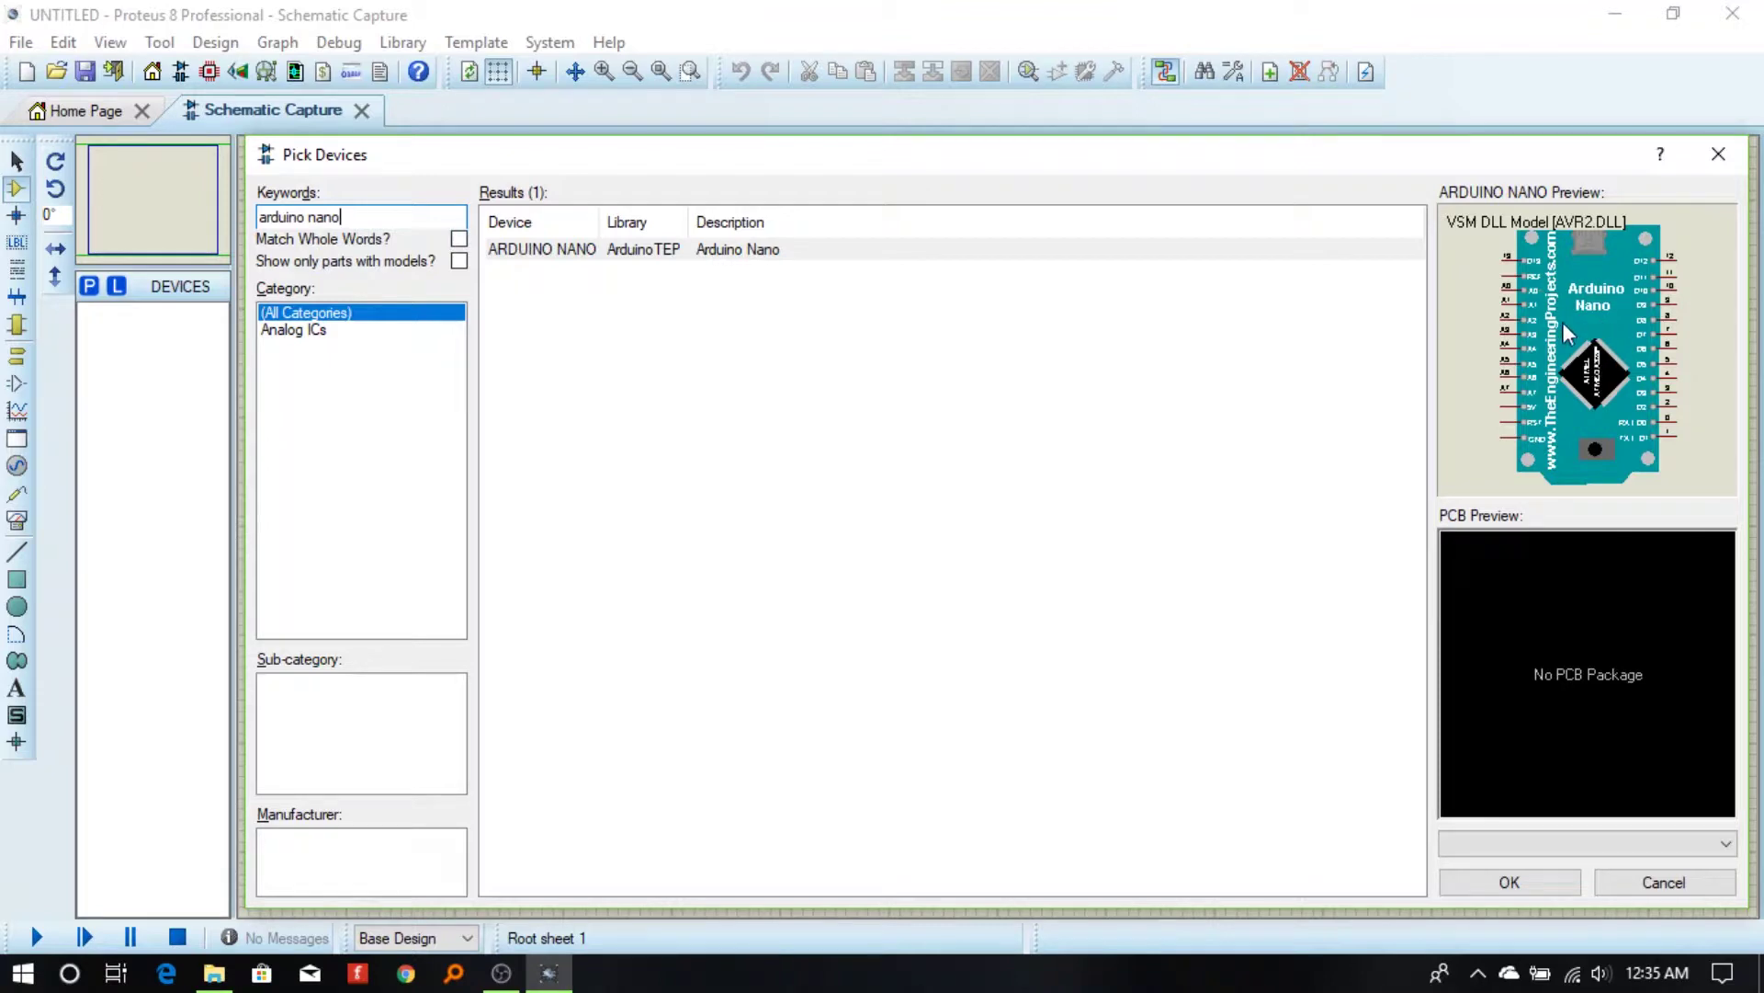
- Confirm ARDUINO NANO as the picked device
{"action": "left_click", "coordinate": [1510, 882]}
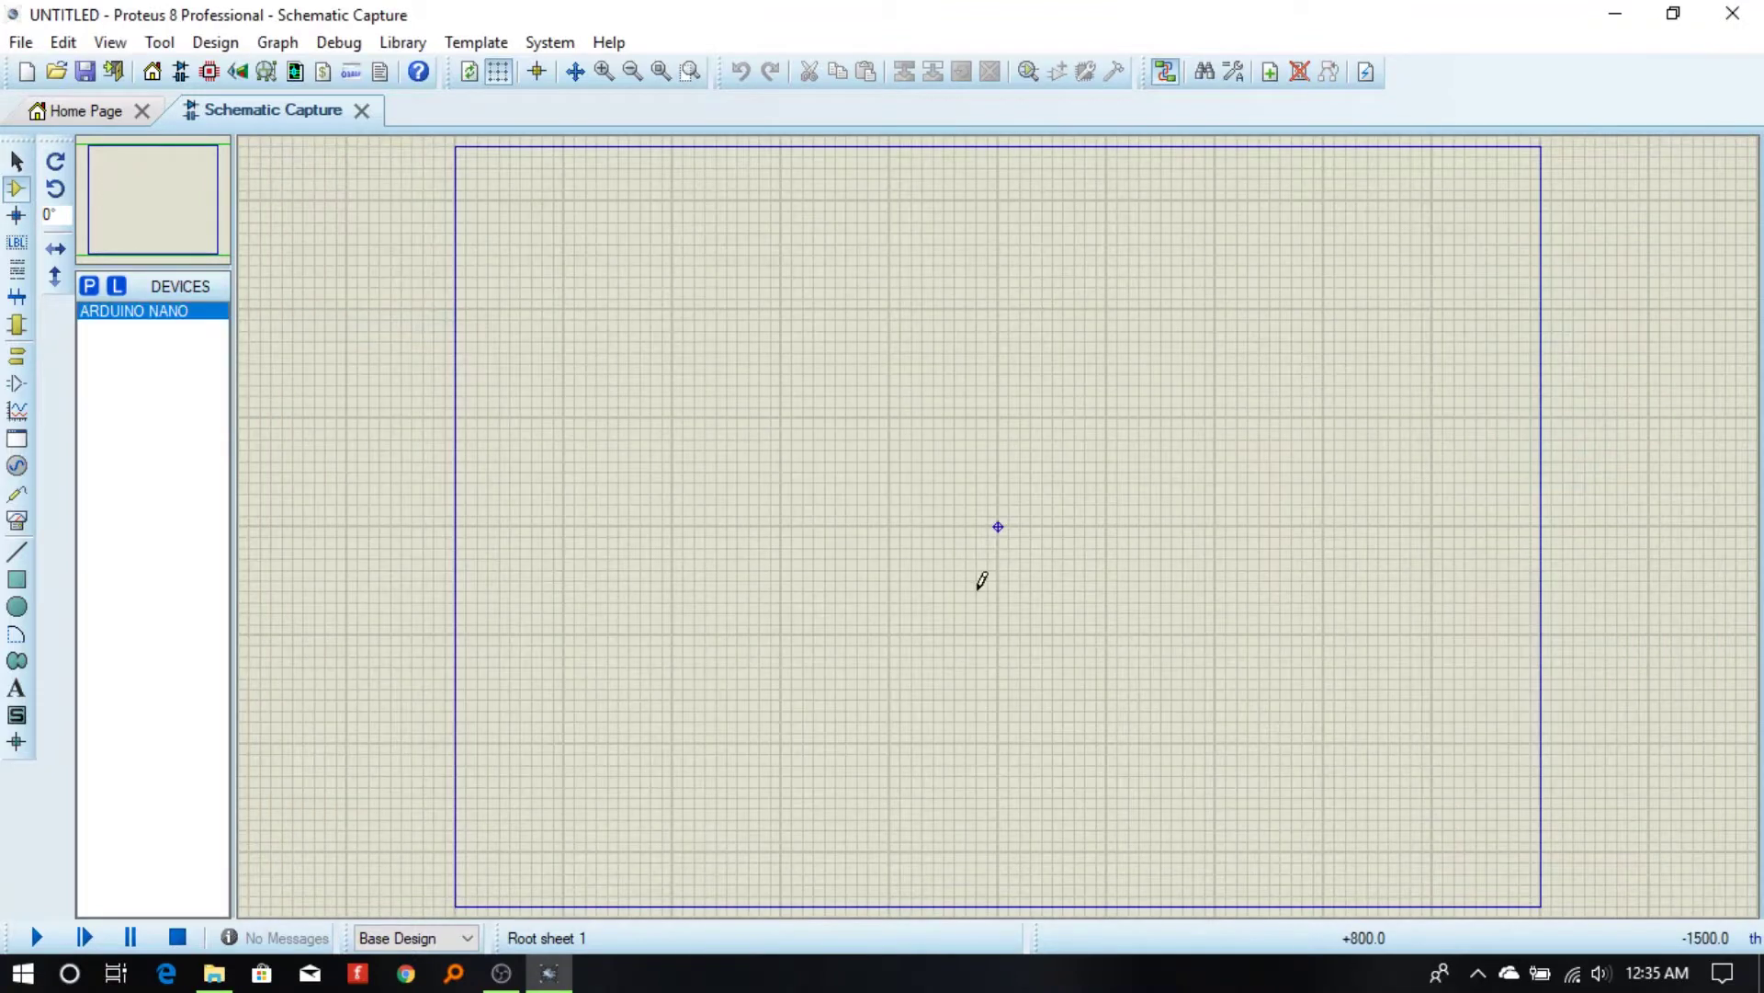
- Place the Nano, add ARDUINO UNO from the search, and place it right of the Mega 2560
{"action": "left_click", "coordinate": [793, 463]}
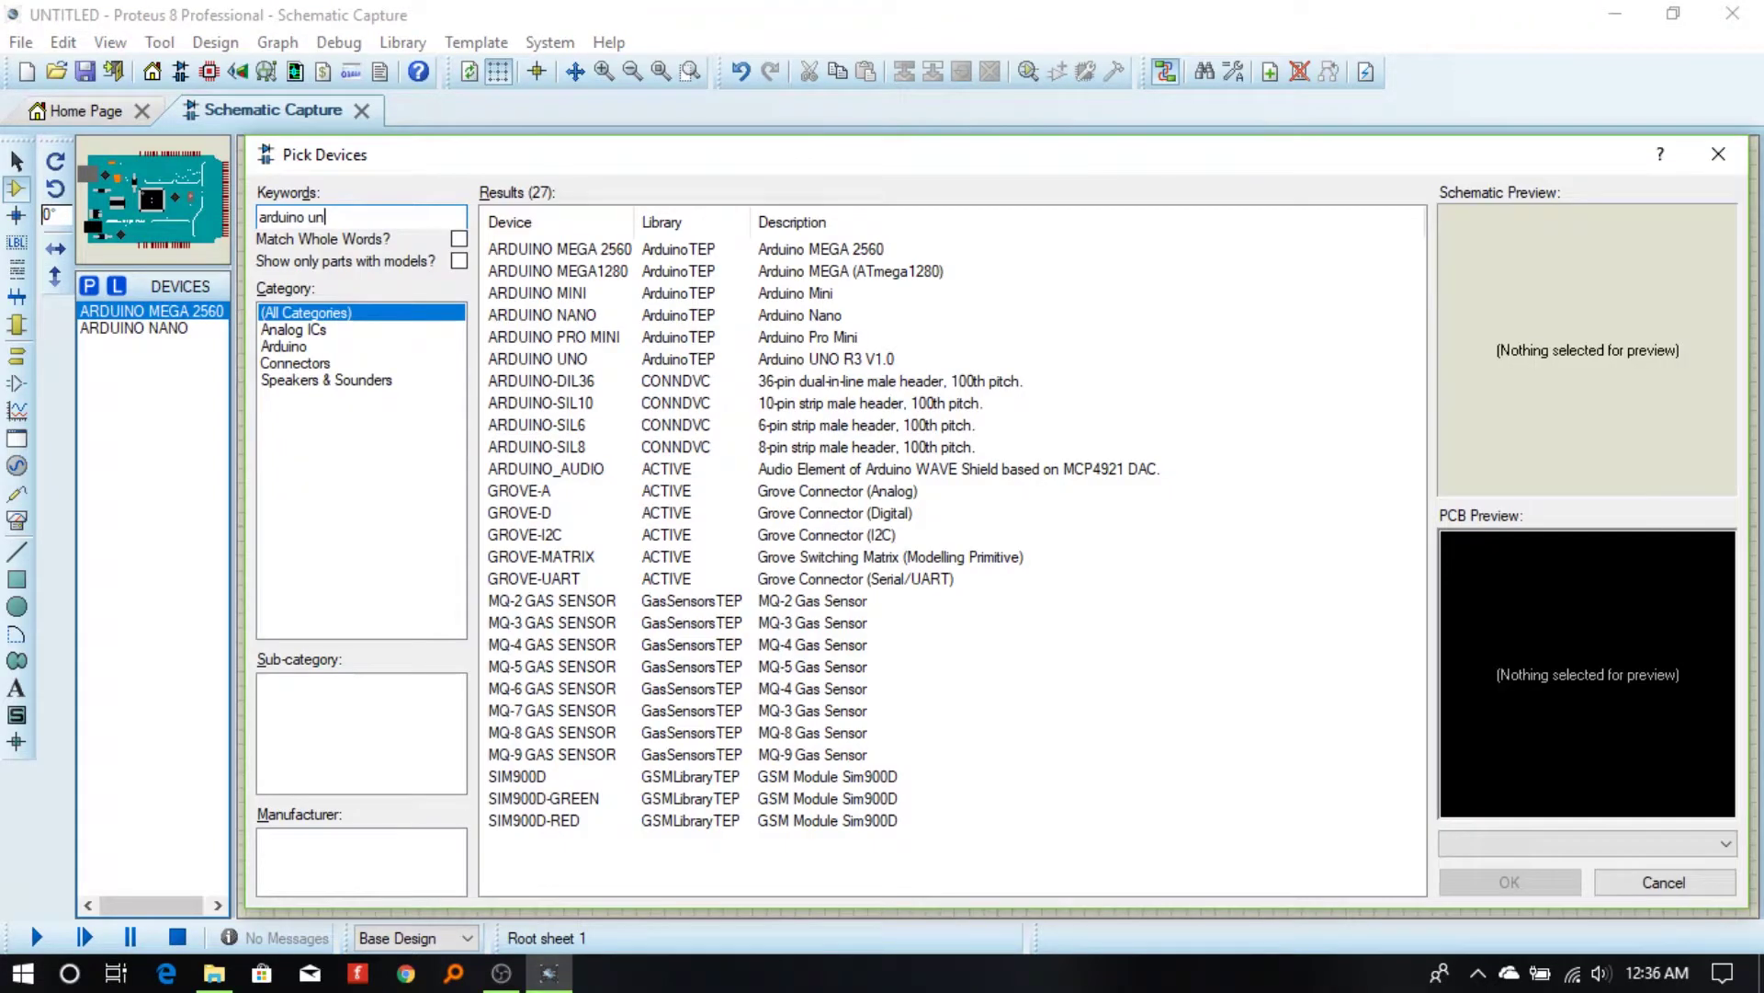
{"action": "key", "text": "Return"}
{"action": "left_click", "coordinate": [766, 249]}
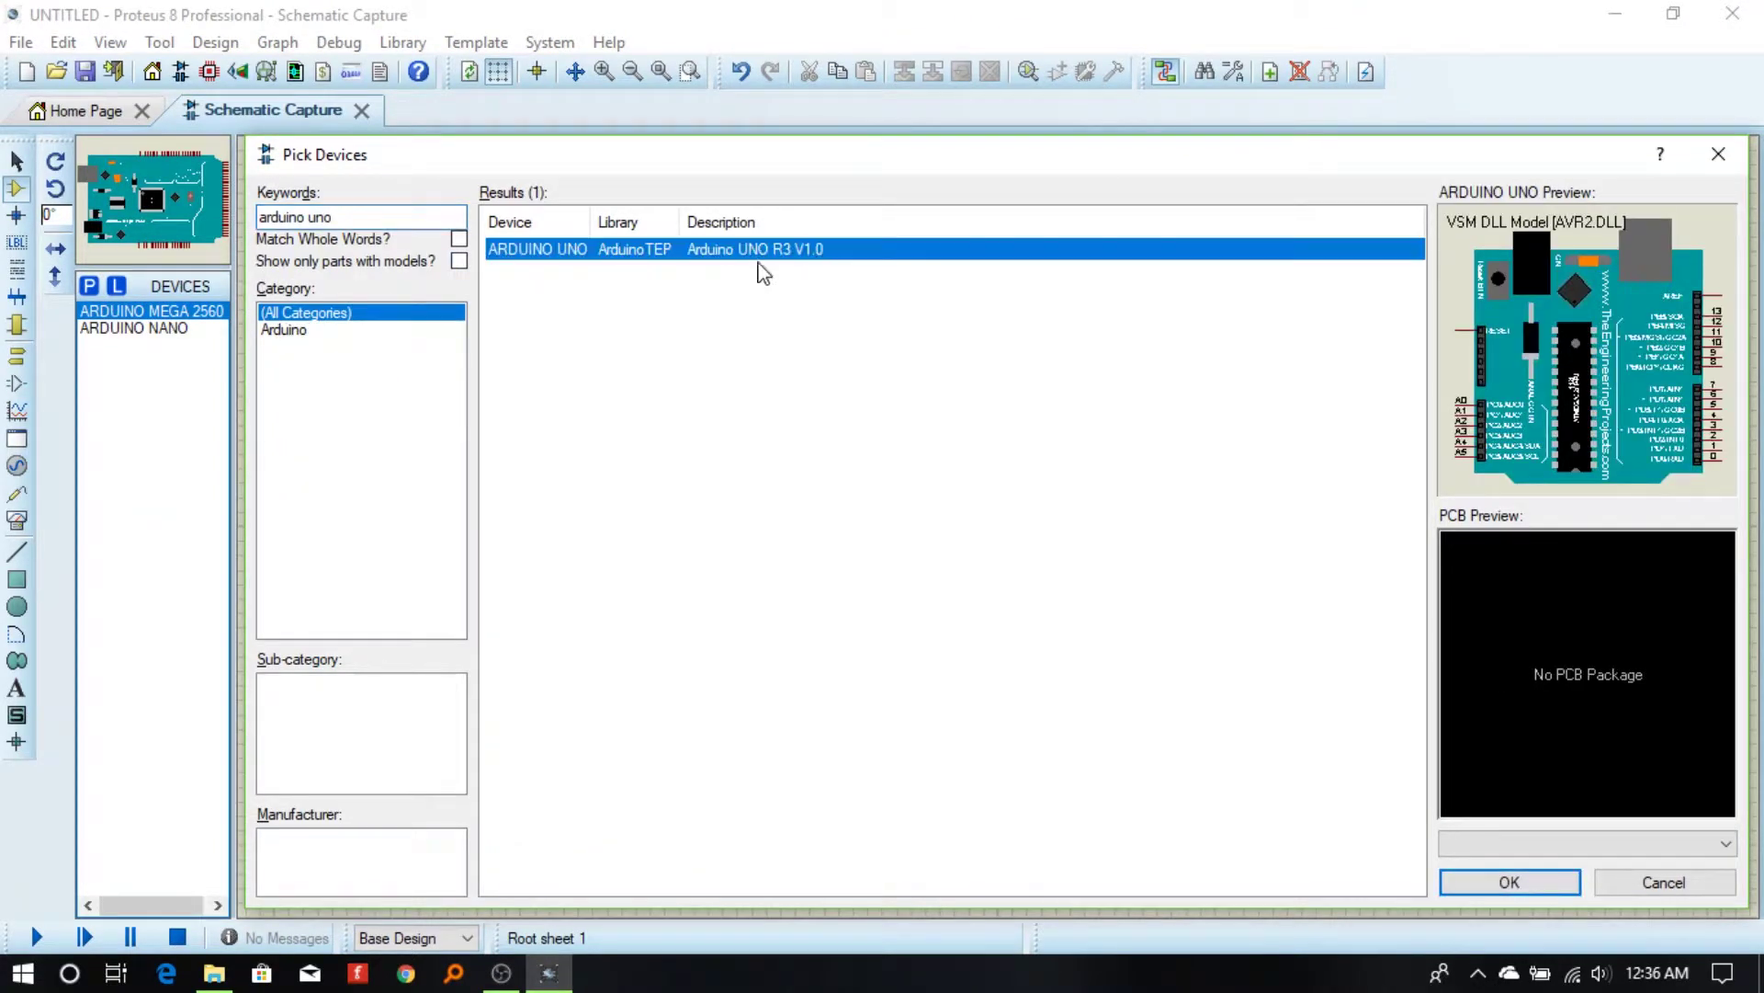
{"action": "left_click", "coordinate": [1510, 884]}
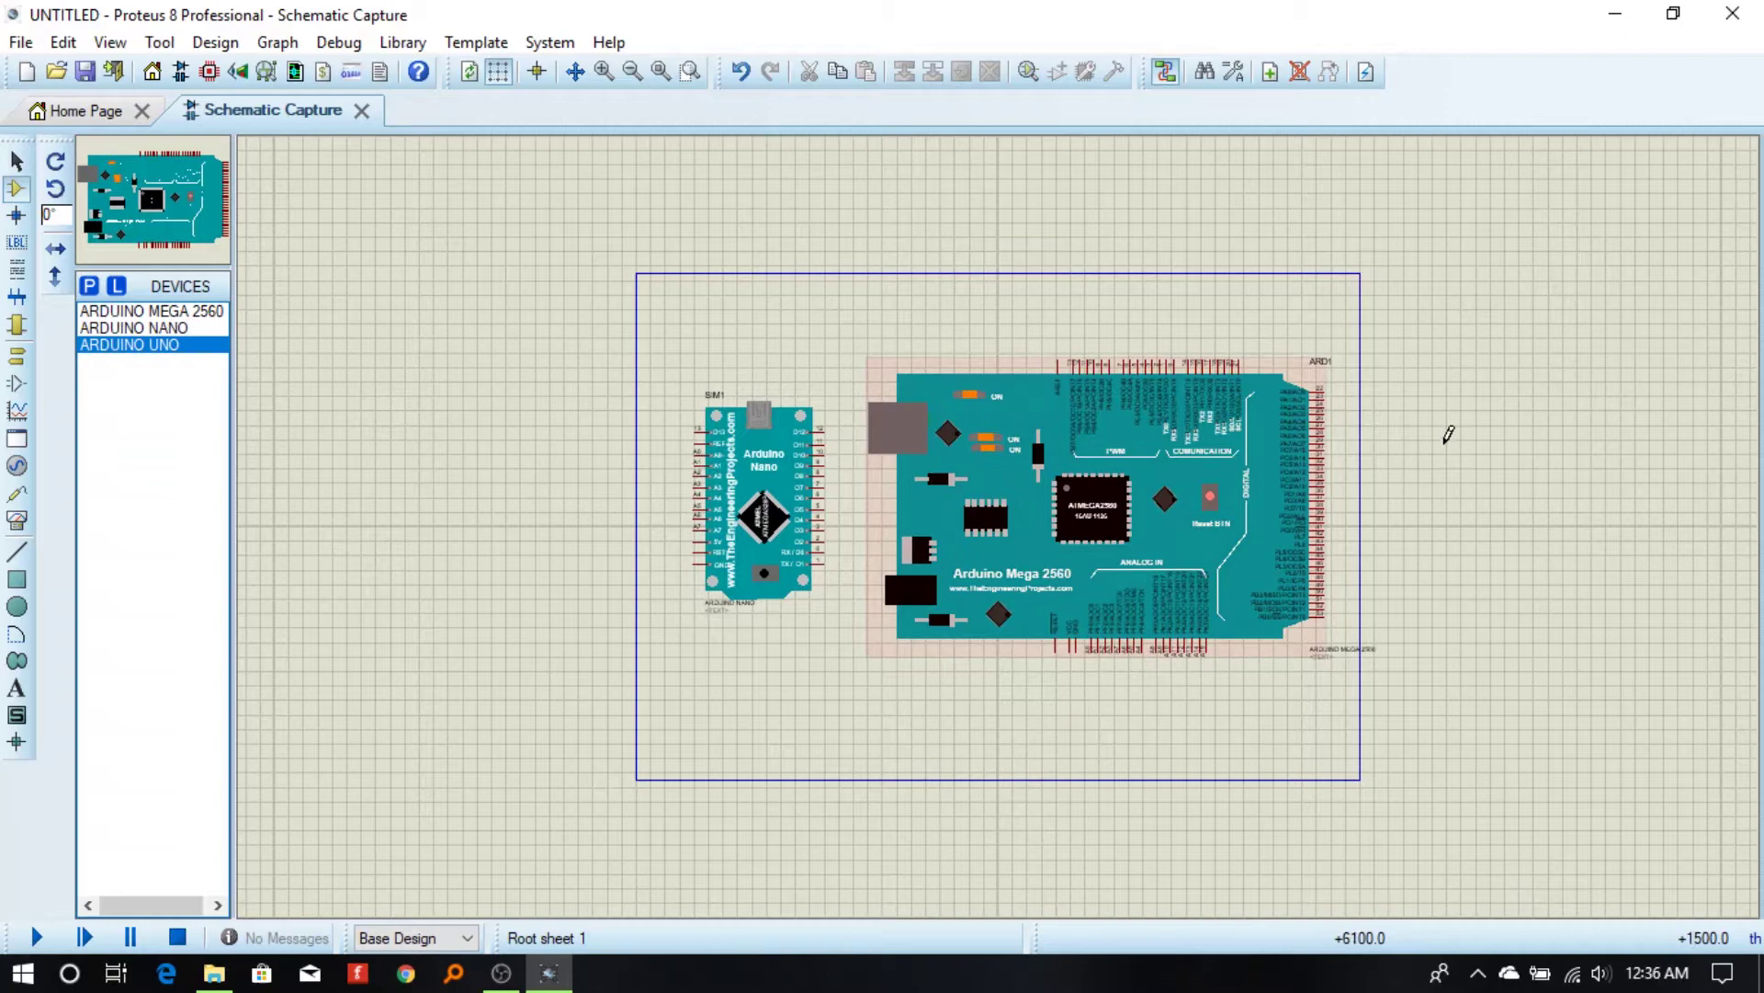
{"action": "left_click", "coordinate": [1473, 504]}
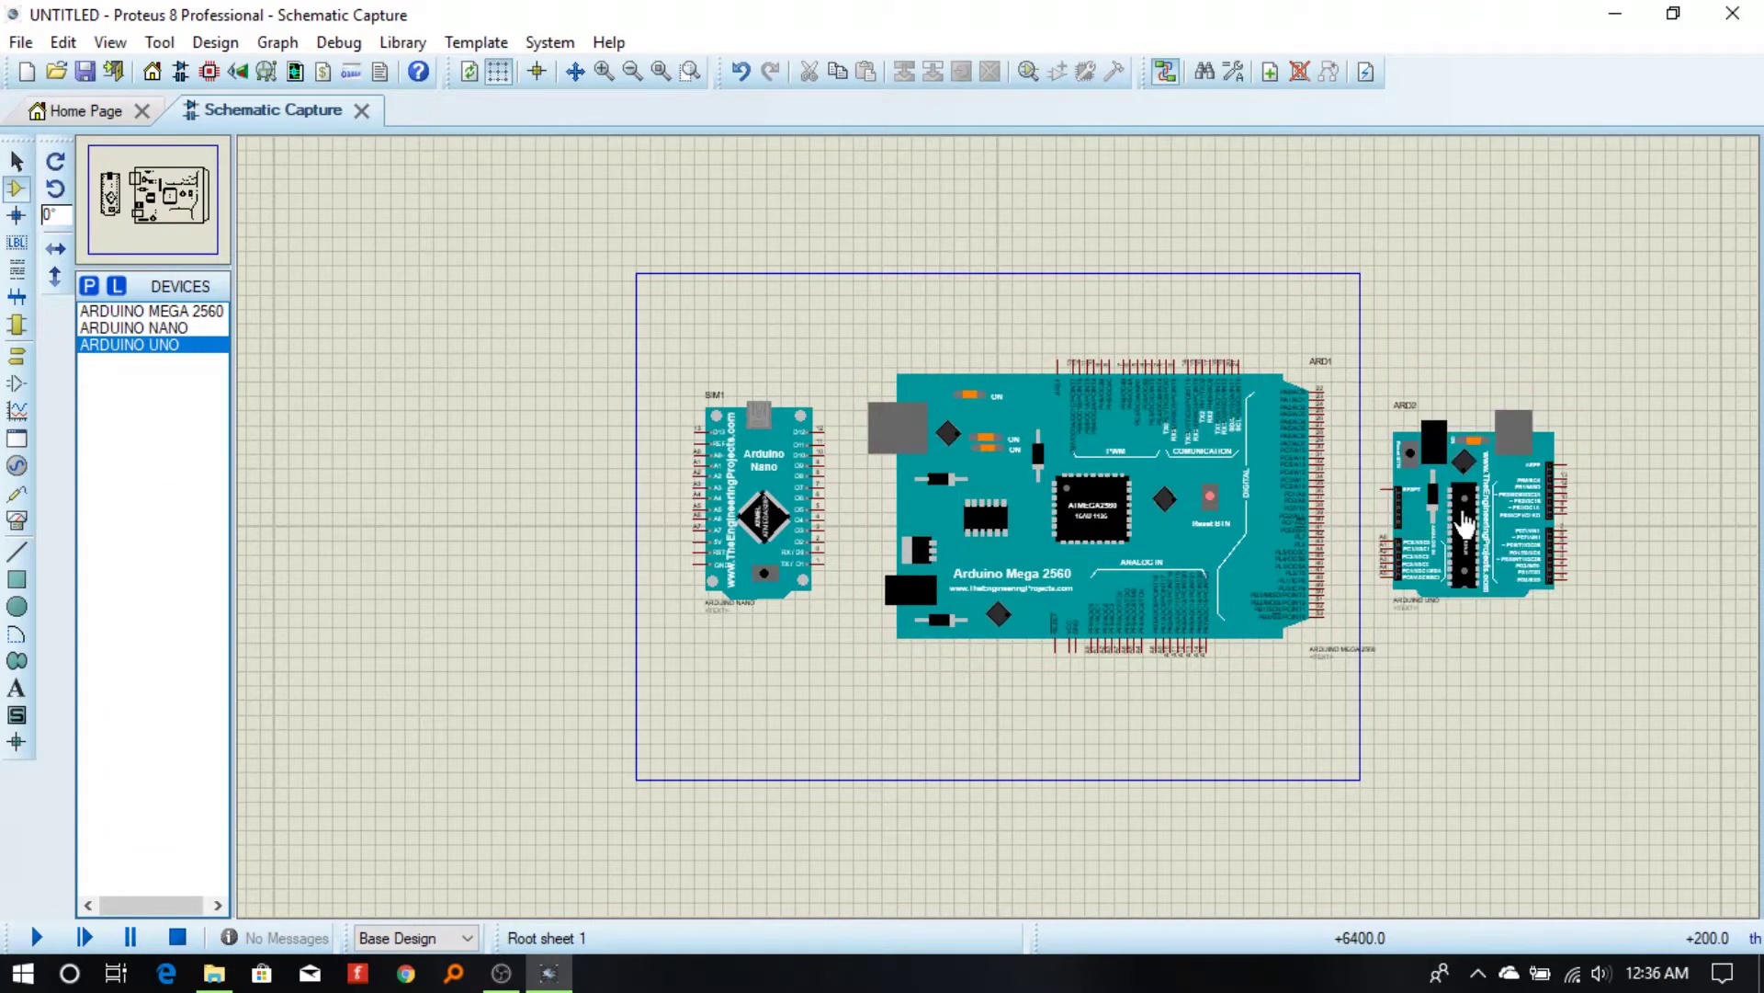
{"action": "scroll", "coordinate": [999, 541], "scroll_direction": "up", "scroll_amount": 2}
{"action": "scroll", "coordinate": [869, 541], "scroll_direction": "down", "scroll_amount": 2}
{"action": "left_click", "coordinate": [648, 427]}
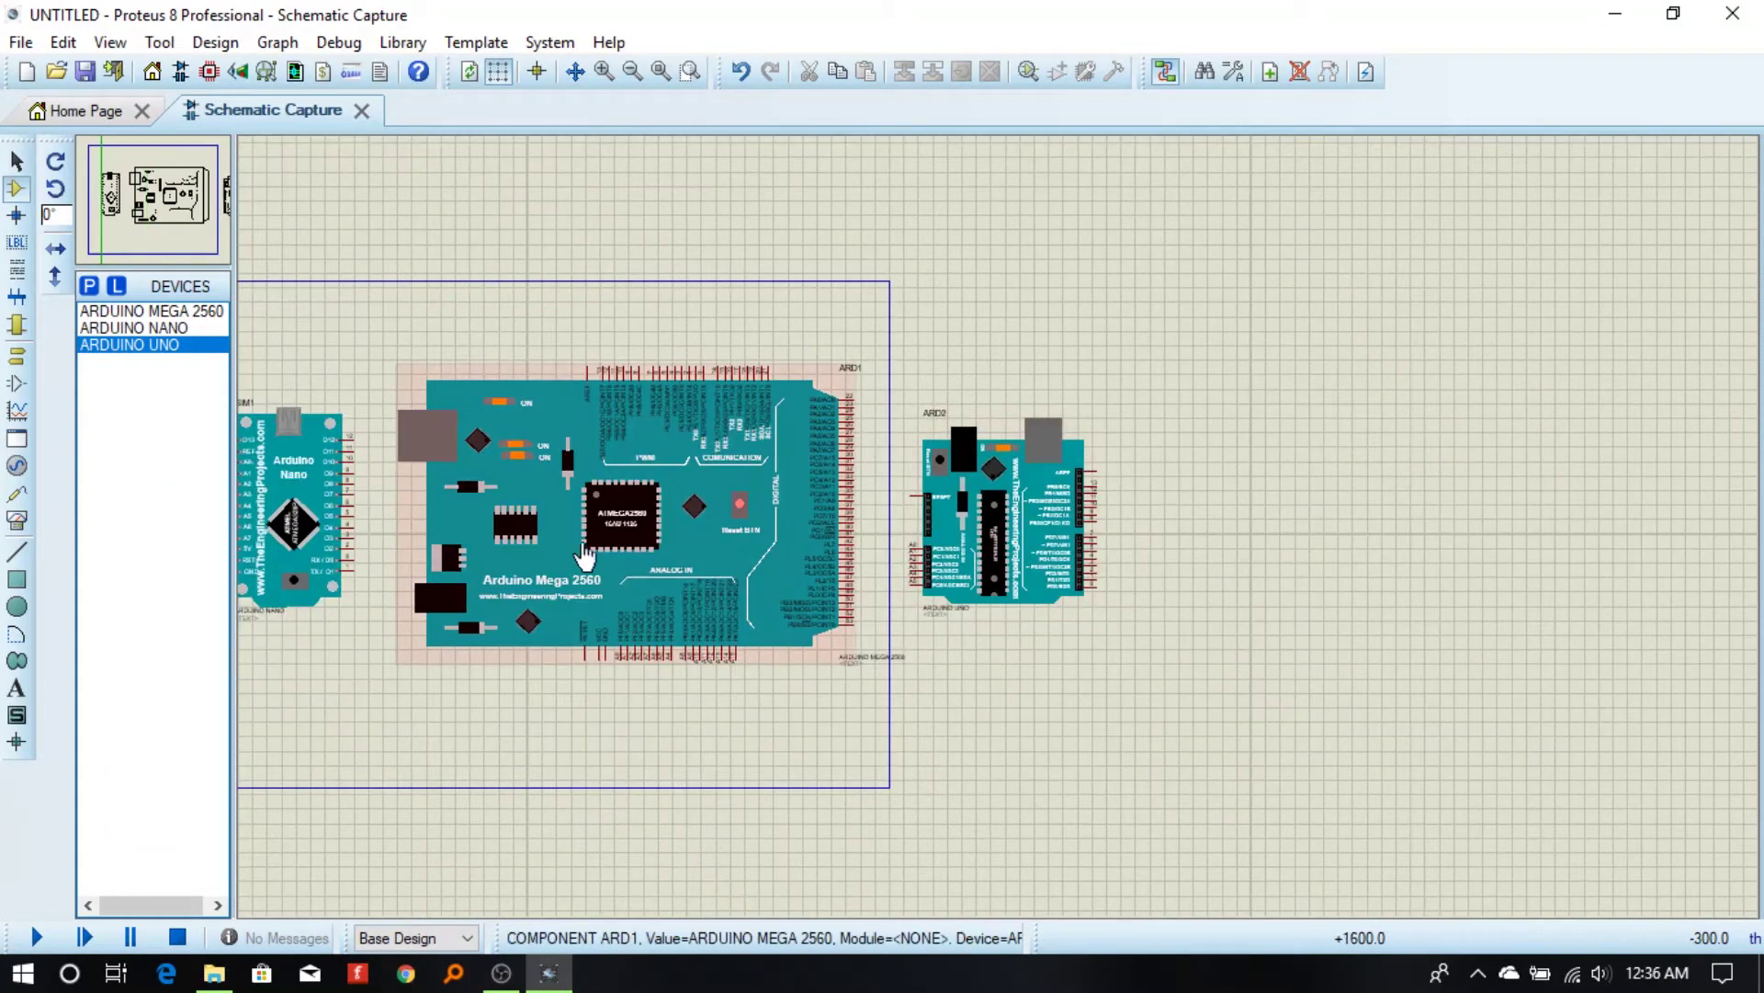
{"action": "left_click", "coordinate": [664, 399]}
{"action": "scroll", "coordinate": [663, 399], "scroll_direction": "up", "scroll_amount": 1}
{"action": "scroll", "coordinate": [664, 399], "scroll_direction": "down", "scroll_amount": 1}
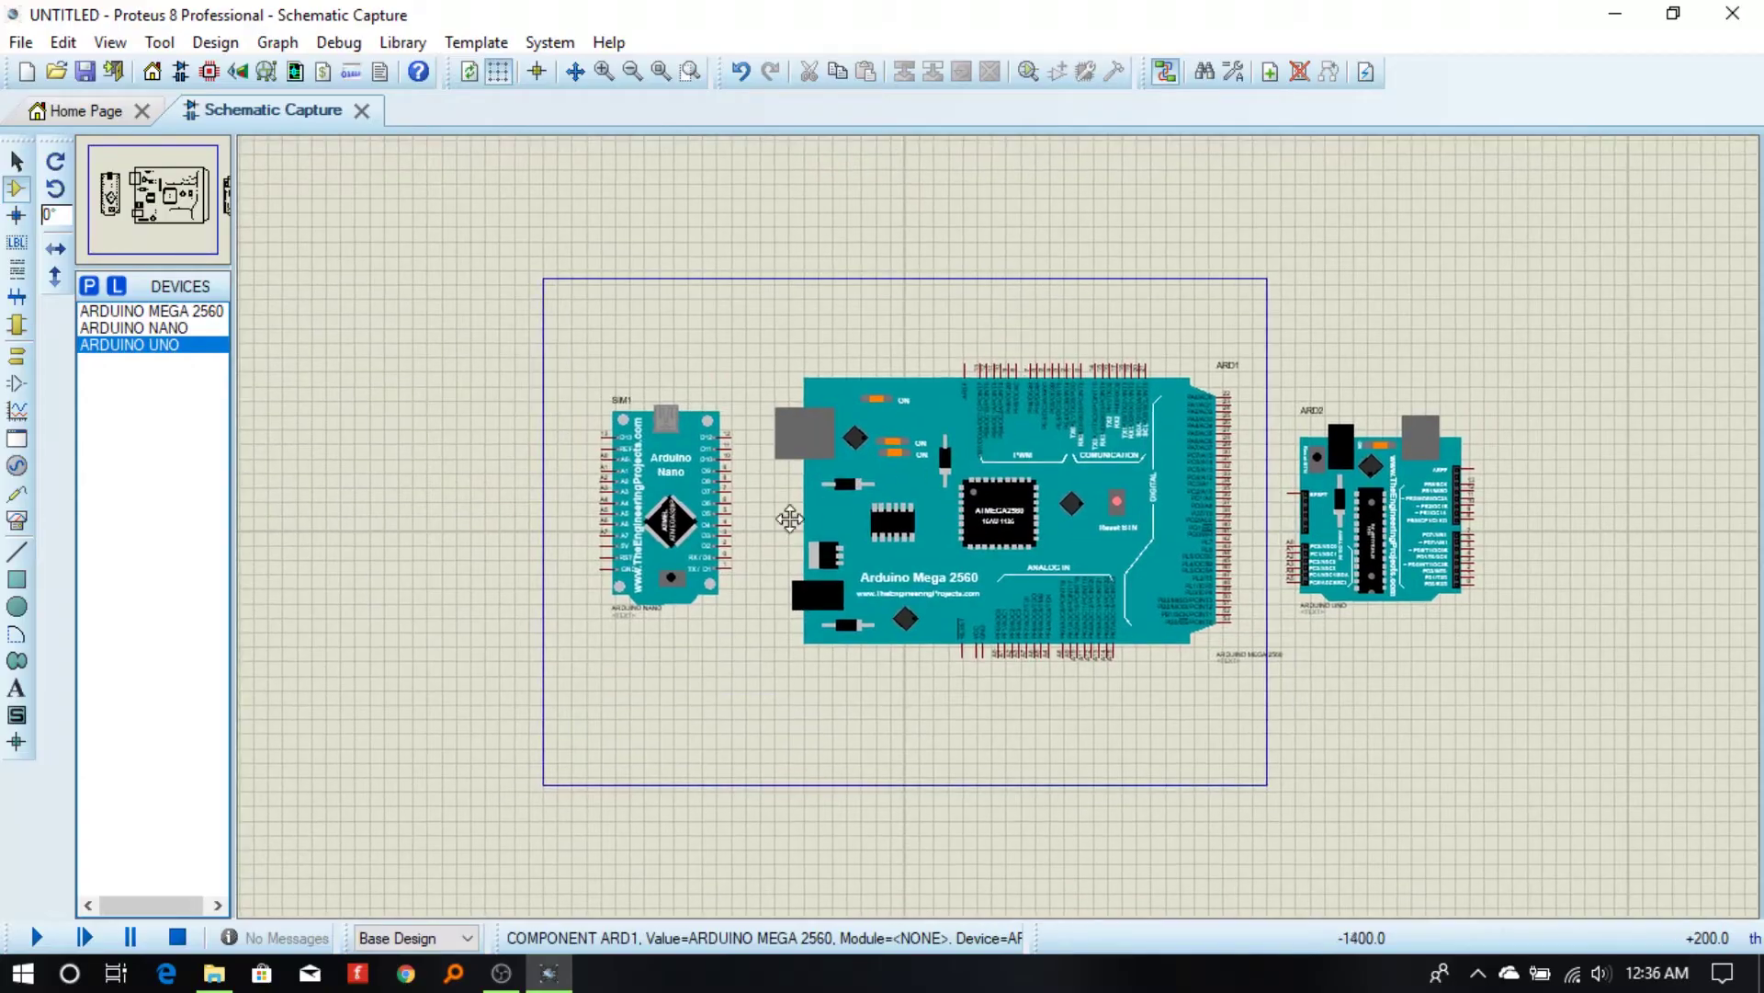